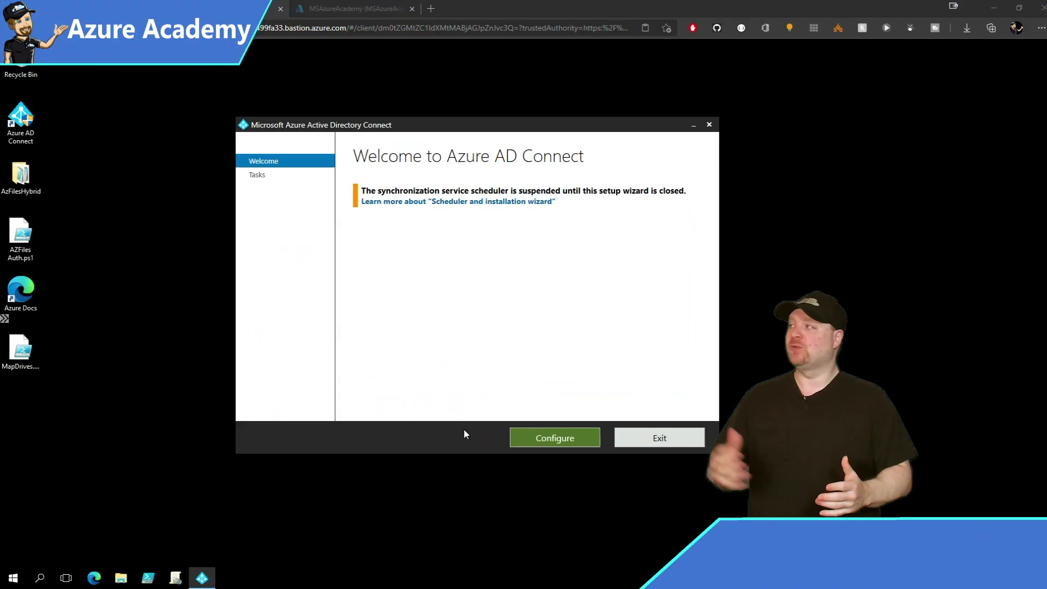
# Step: Choose the Configure device options task in the Azure AD Connect wizard
pyautogui.click(575, 438)
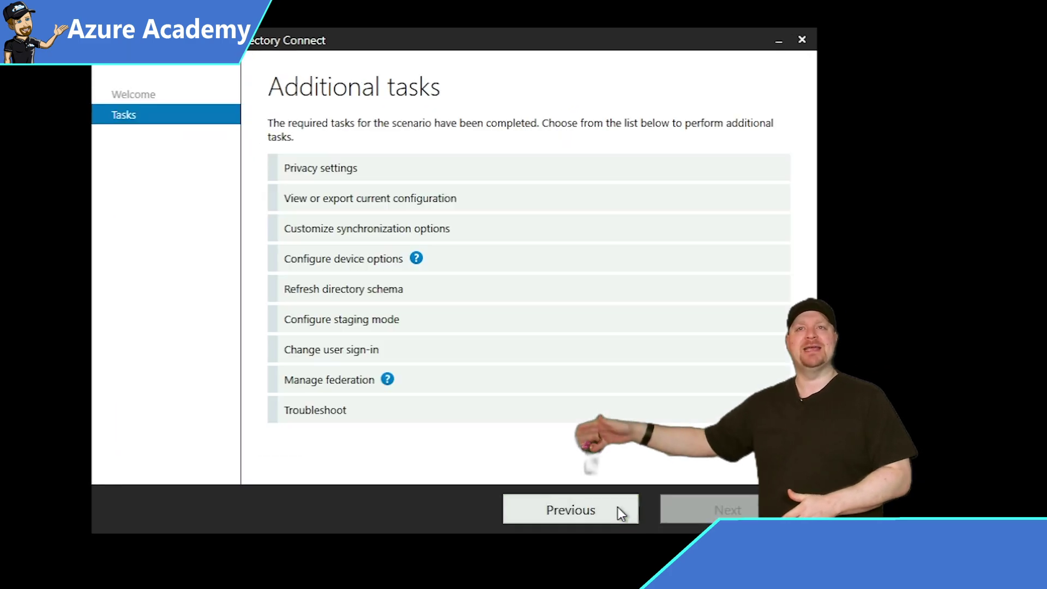
pyautogui.click(366, 267)
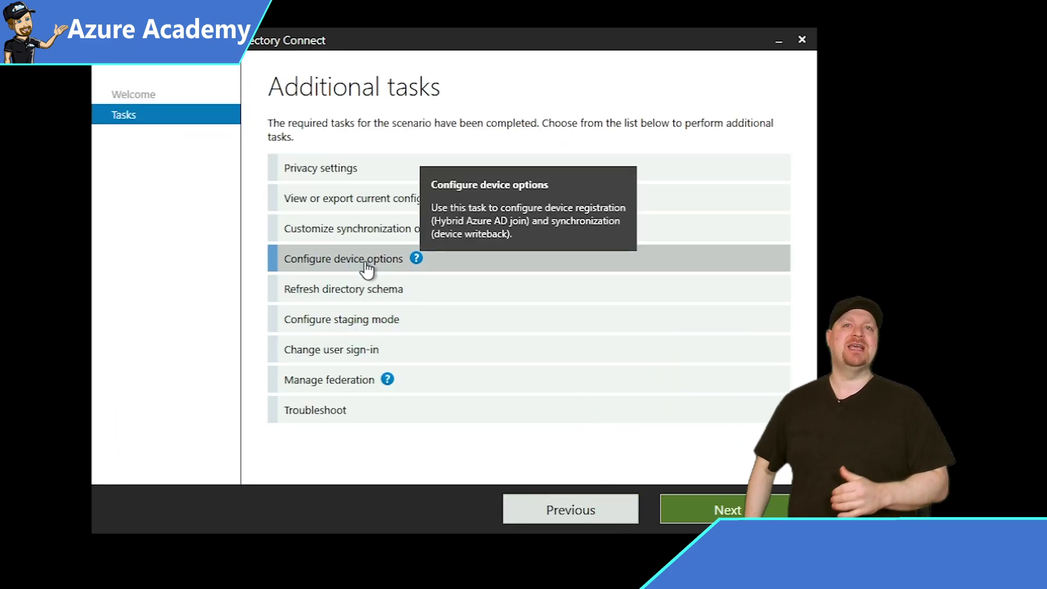
pyautogui.click(722, 512)
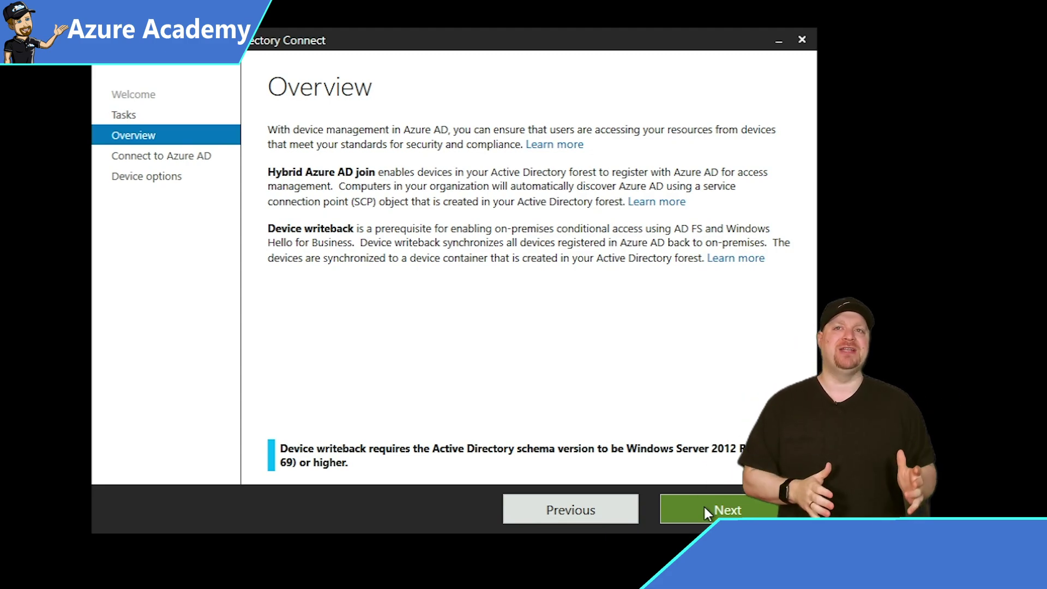
# Step: Sign in to Azure AD, pick Hybrid Azure AD join, and include Windows 10 or later devices
pyautogui.click(705, 507)
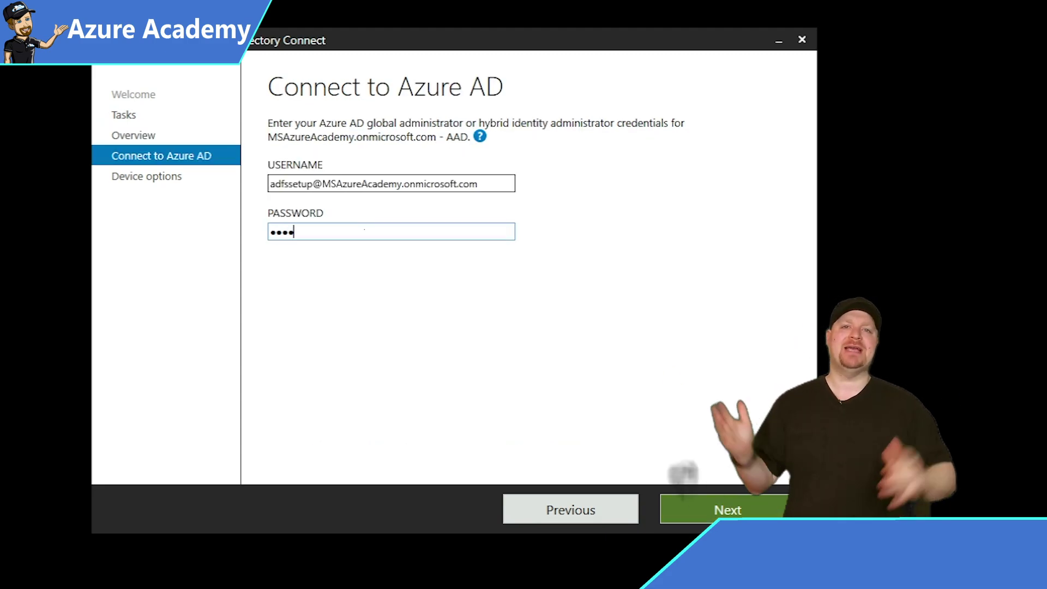
pyautogui.write('xxx')
pyautogui.click(731, 504)
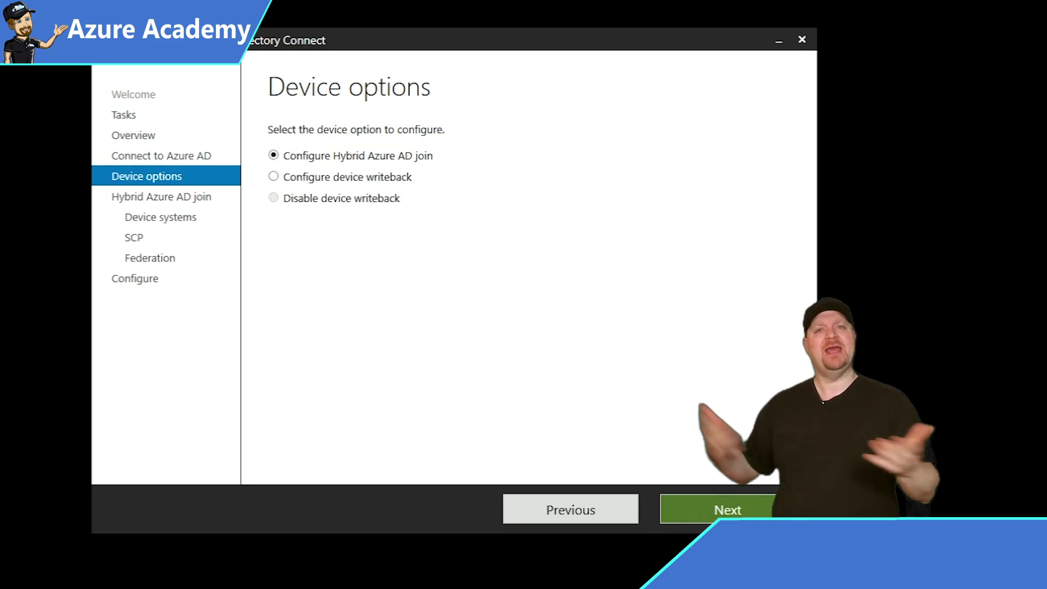
pyautogui.click(689, 516)
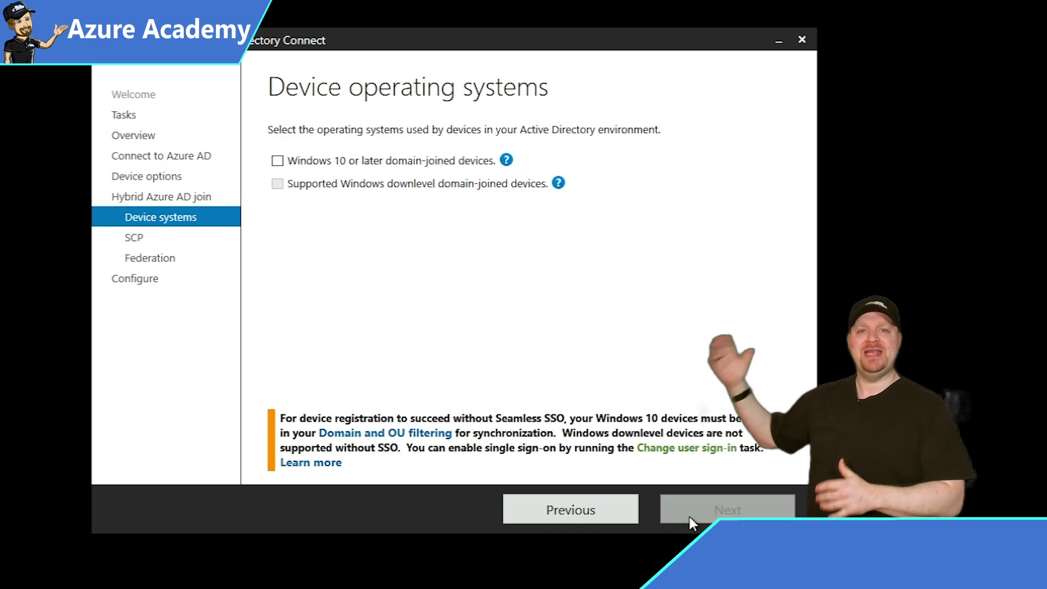
pyautogui.click(281, 161)
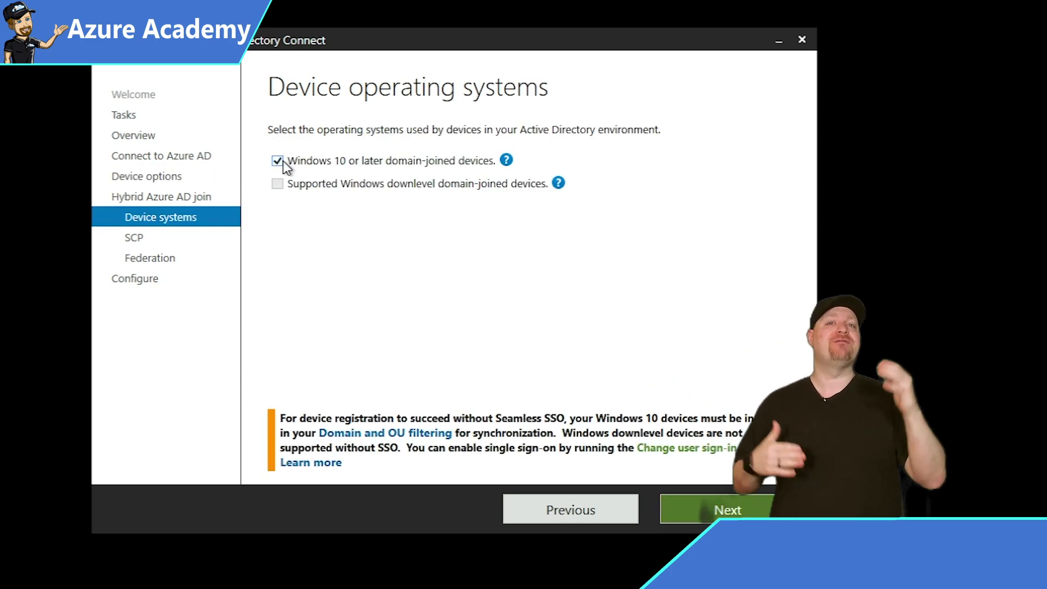
# Step: Select the MSAzureAcademy.com forest with Azure Active Directory as the authentication service
pyautogui.click(687, 505)
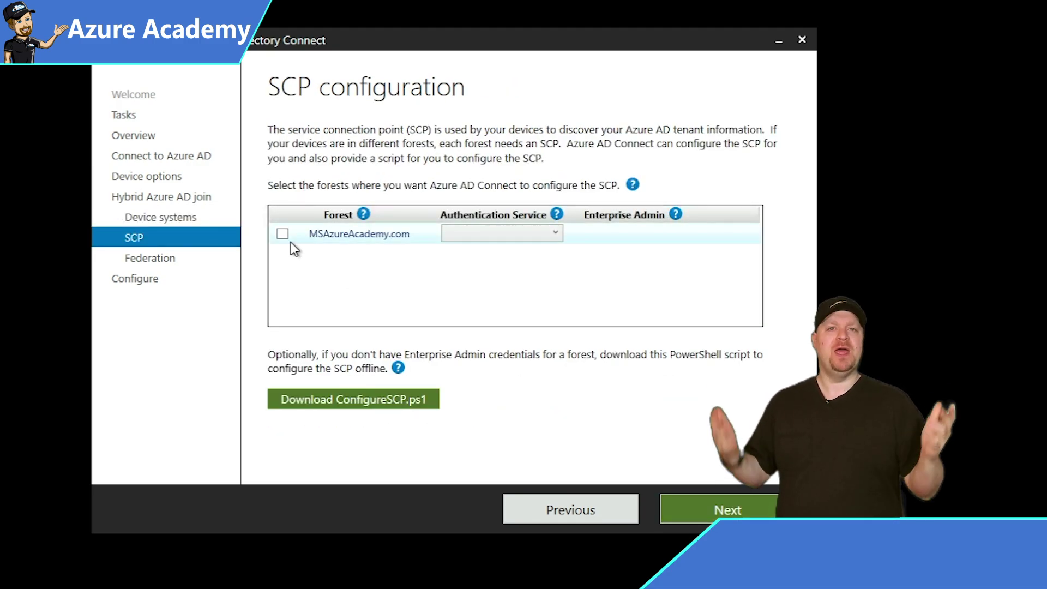
pyautogui.click(285, 236)
pyautogui.click(533, 234)
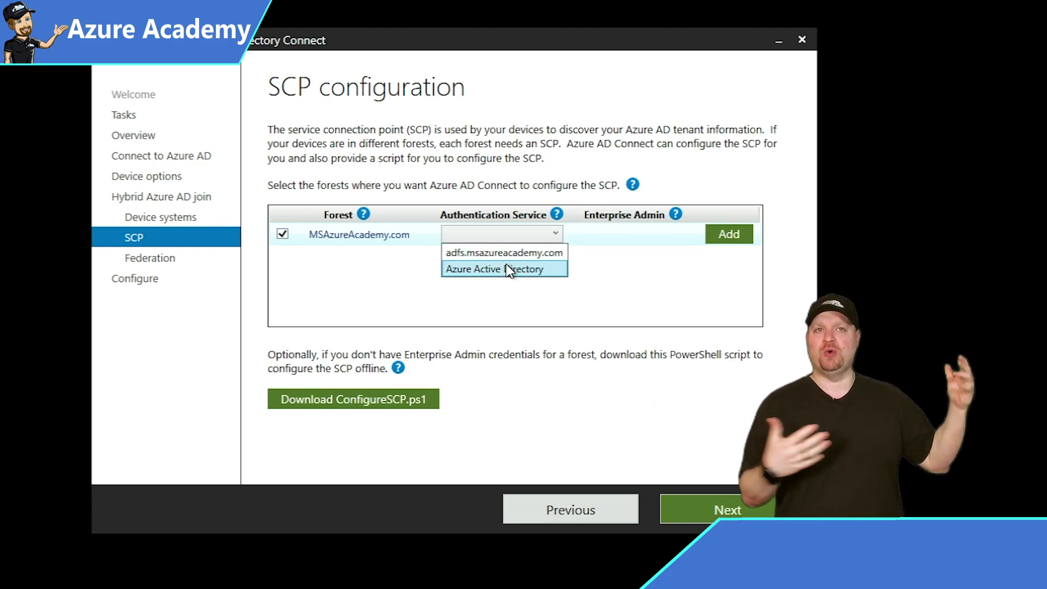
pyautogui.click(507, 269)
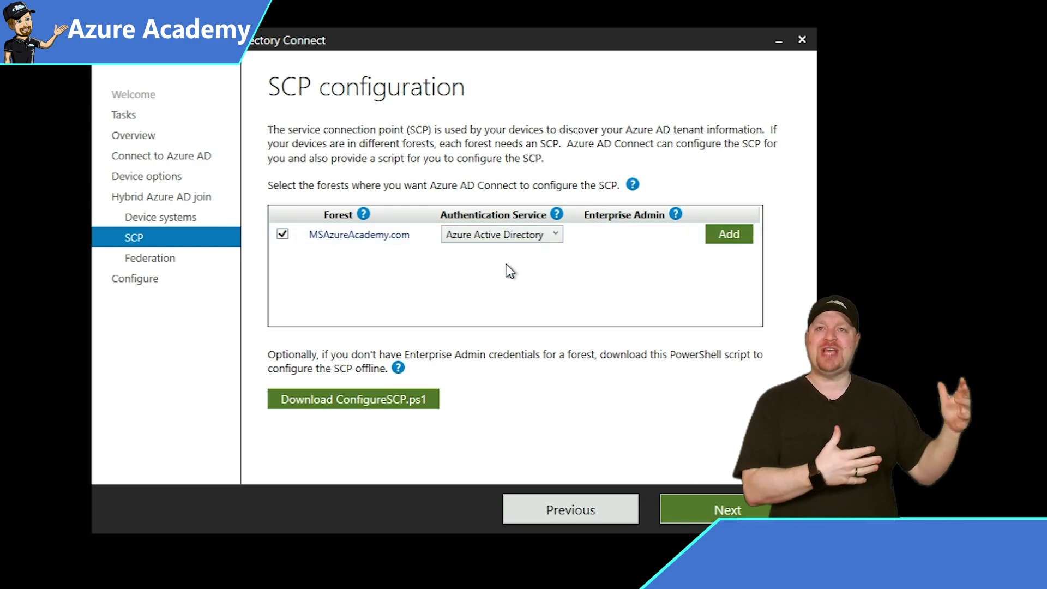
# Step: Add the enterprise admin username and password for the forest and continue to Ready to configure
pyautogui.click(723, 239)
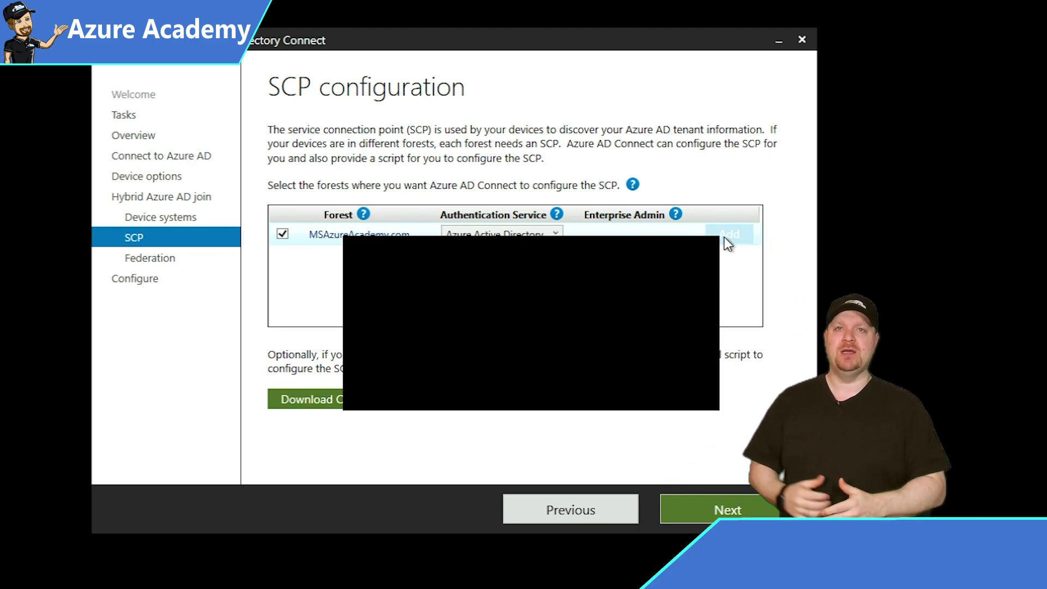
pyautogui.write('Intad')
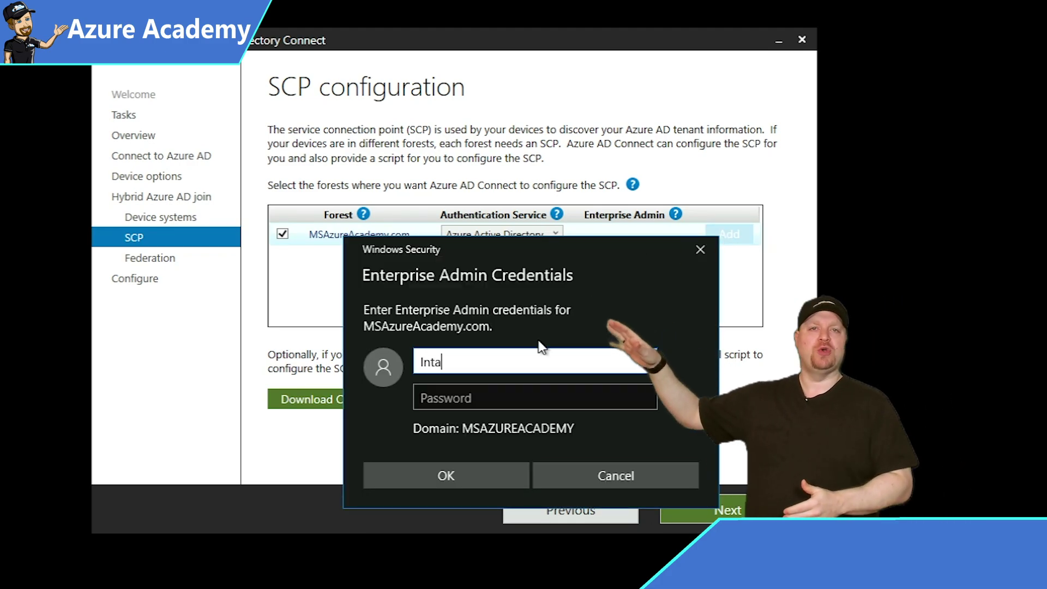
pyautogui.press('Tab')
pyautogui.write('************')
pyautogui.press('Return')
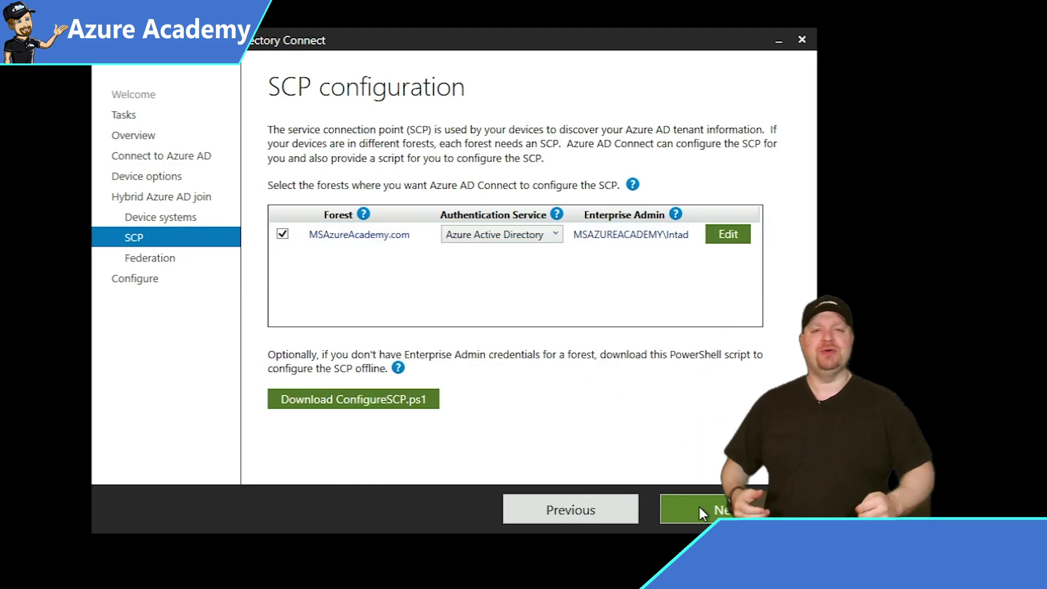
pyautogui.click(703, 507)
# Step: Apply the Hybrid Azure AD join device configuration in Azure AD Connect
pyautogui.click(699, 507)
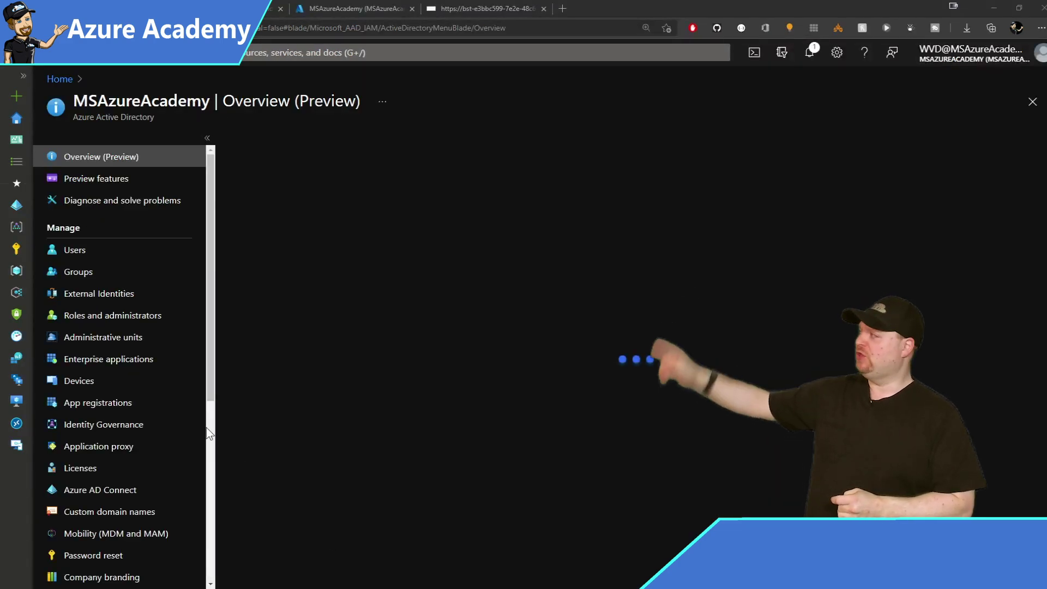
# Step: Under Mobility (MDM and MAM), save MDM user scope All for Microsoft Intune and Intune Enrollment
pyautogui.scroll(-5, 108, 306)
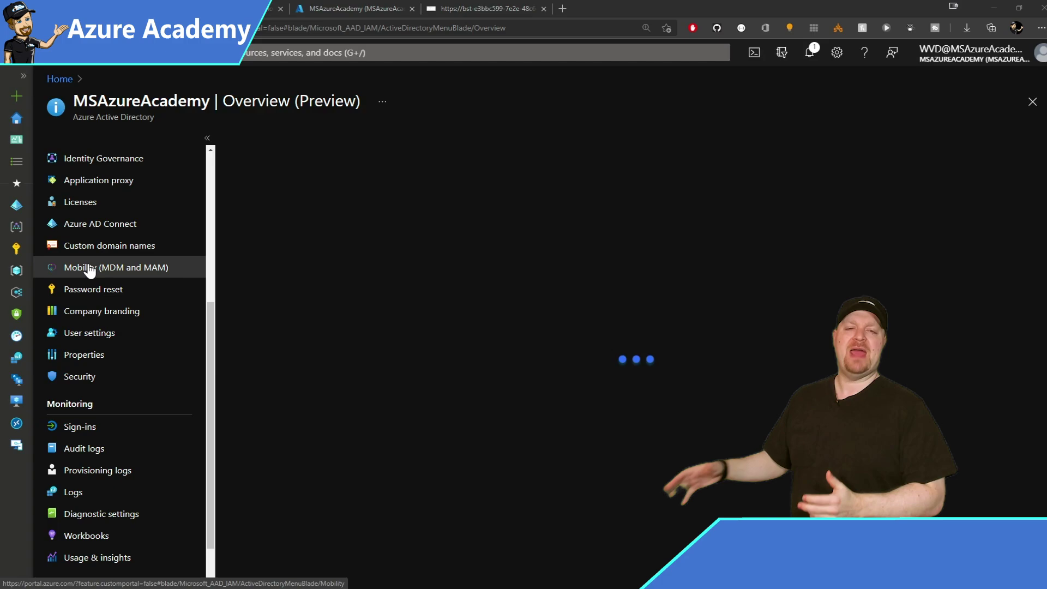
pyautogui.click(90, 269)
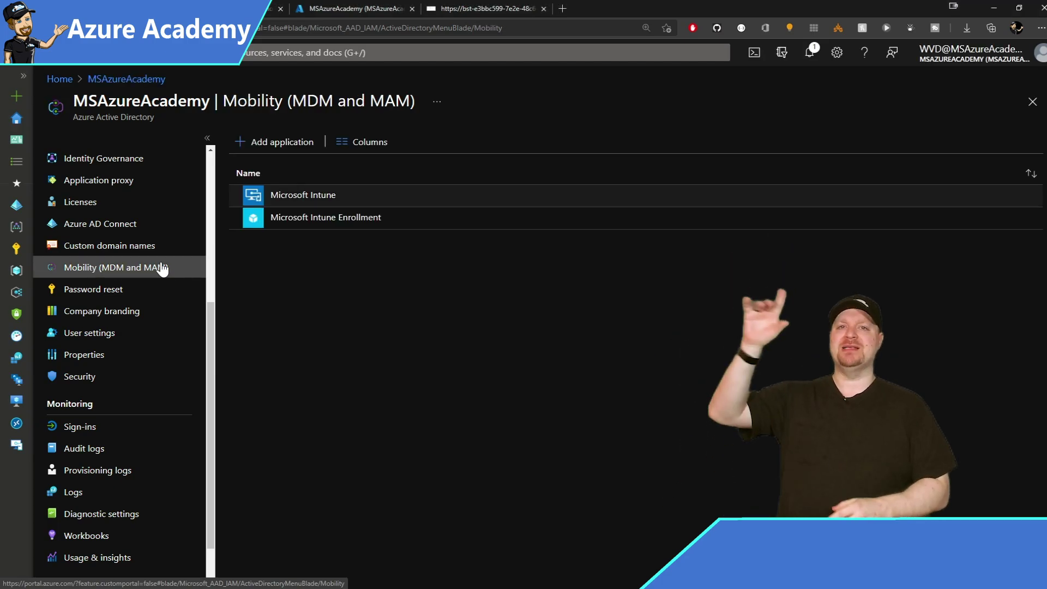
pyautogui.click(299, 195)
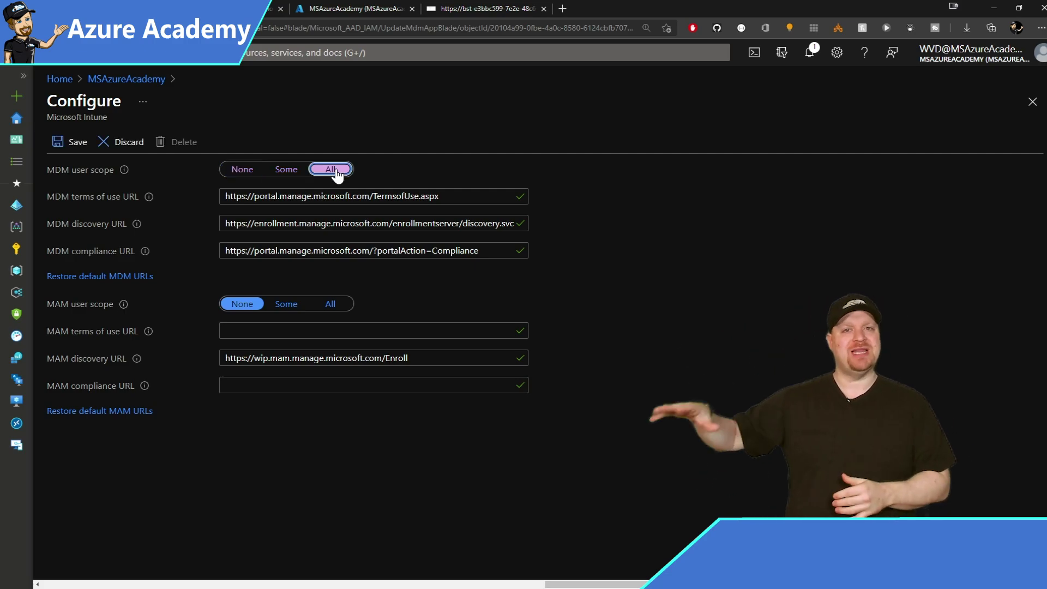
pyautogui.click(64, 145)
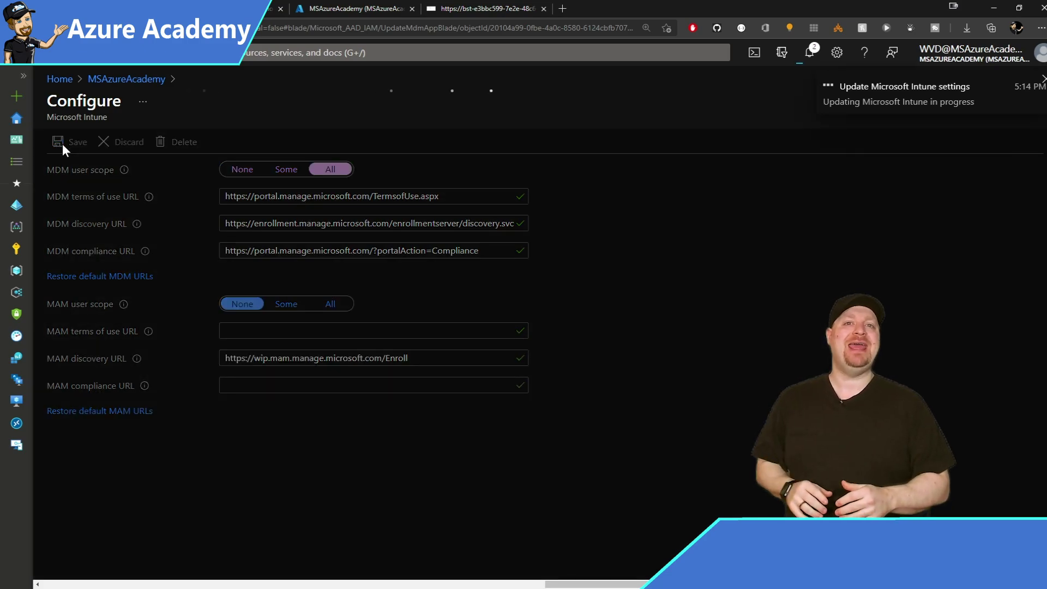
pyautogui.click(139, 79)
pyautogui.click(303, 217)
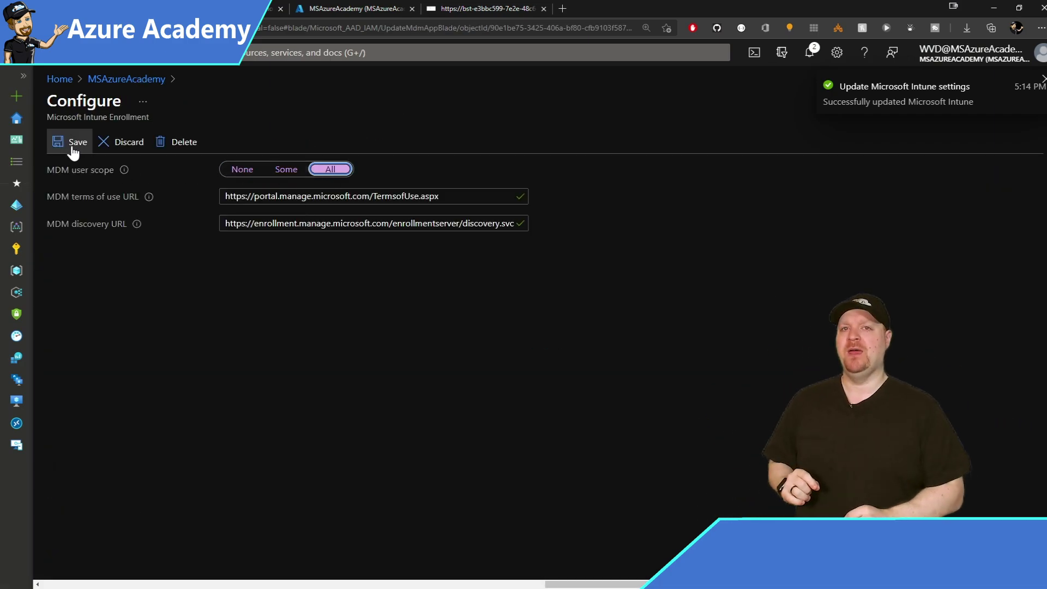
pyautogui.click(72, 146)
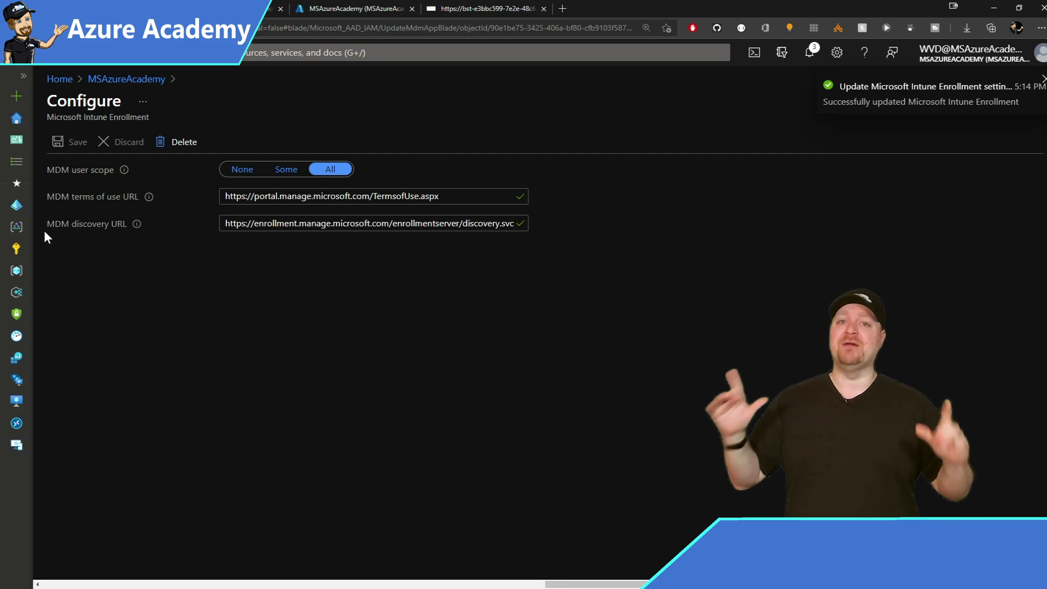
# Step: Go to Devices > Enroll devices > Windows enrollment > Automatic Enrollment in Endpoint Manager
pyautogui.click(346, 9)
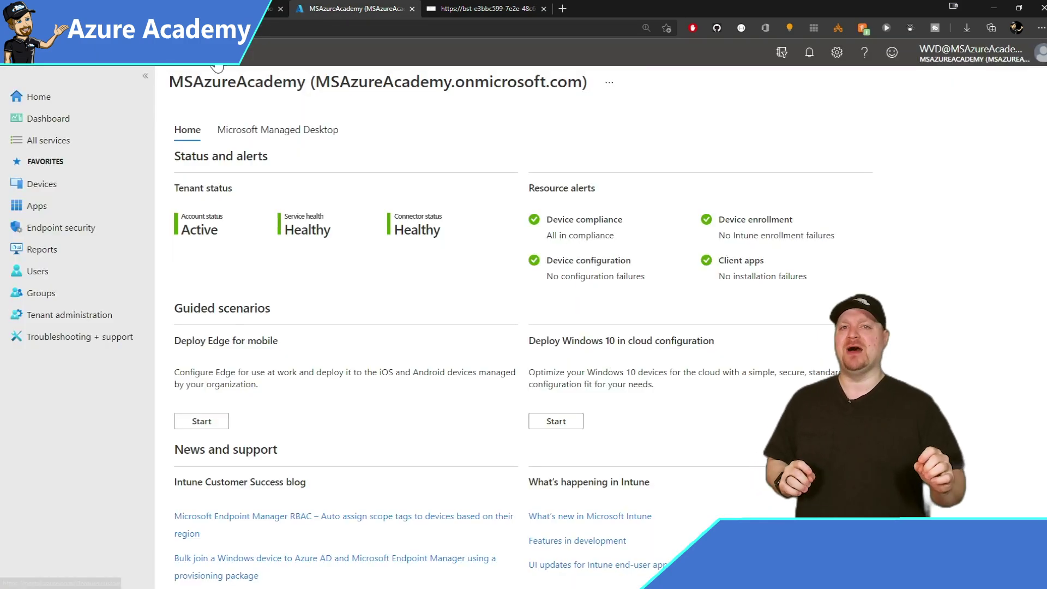
pyautogui.click(39, 184)
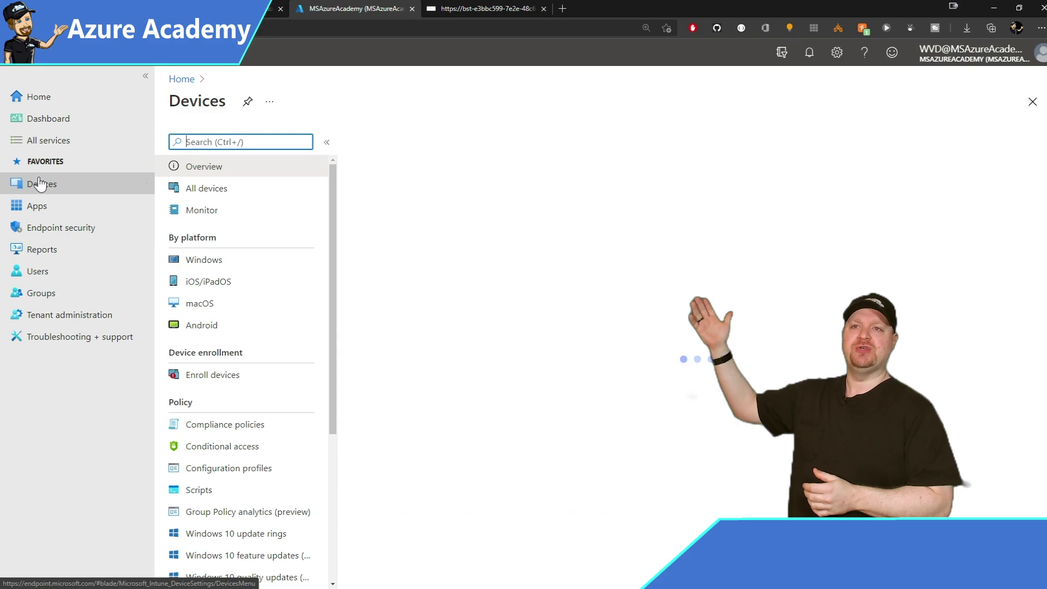
pyautogui.click(225, 382)
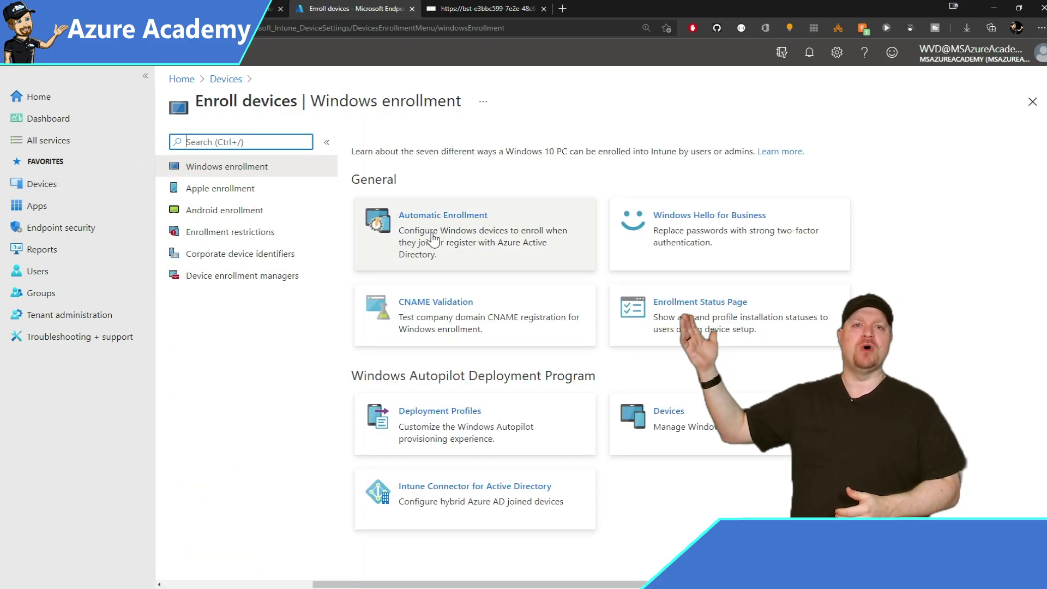
pyautogui.click(444, 229)
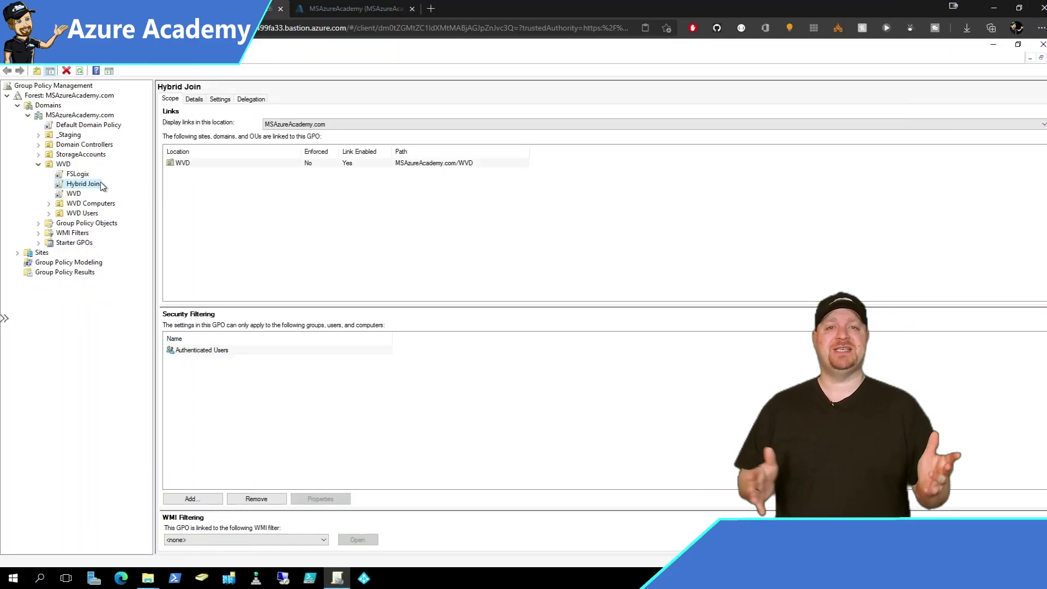
# Step: Edit the Hybrid Join GPO and expand Administrative Templates > Windows Components to the MDM settings
pyautogui.rightClick(92, 186)
pyautogui.click(109, 188)
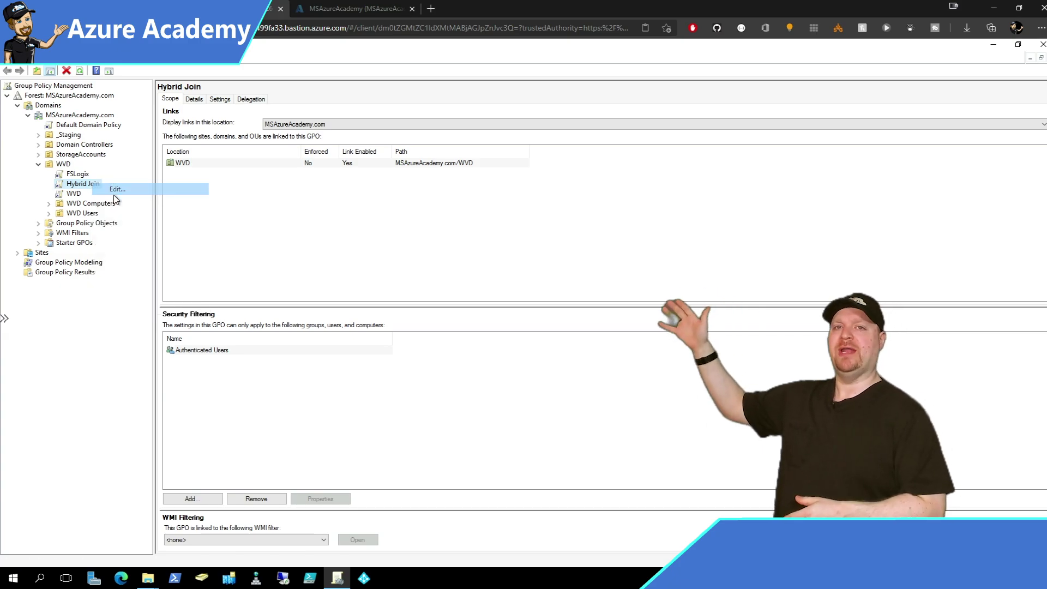
pyautogui.moveTo(220, 85); pyautogui.dragTo(441, 90)
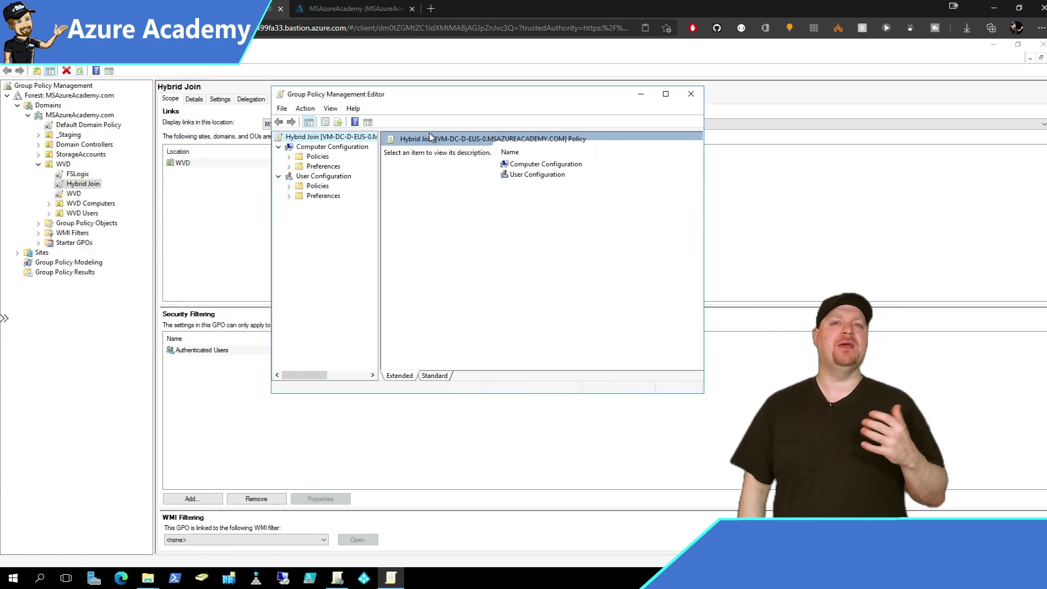
pyautogui.moveTo(380, 203); pyautogui.dragTo(416, 203)
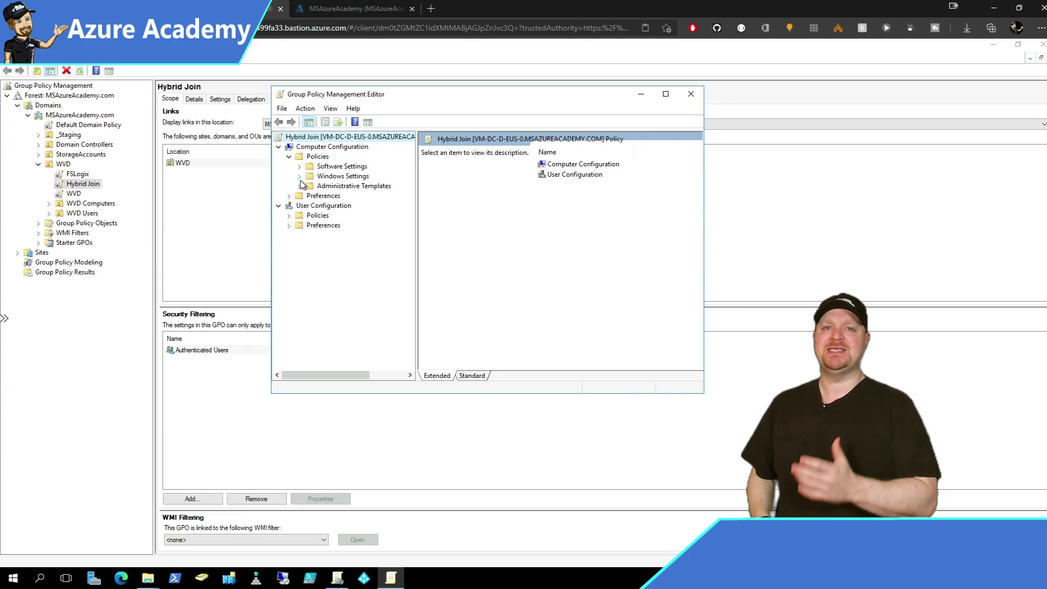
pyautogui.click(300, 185)
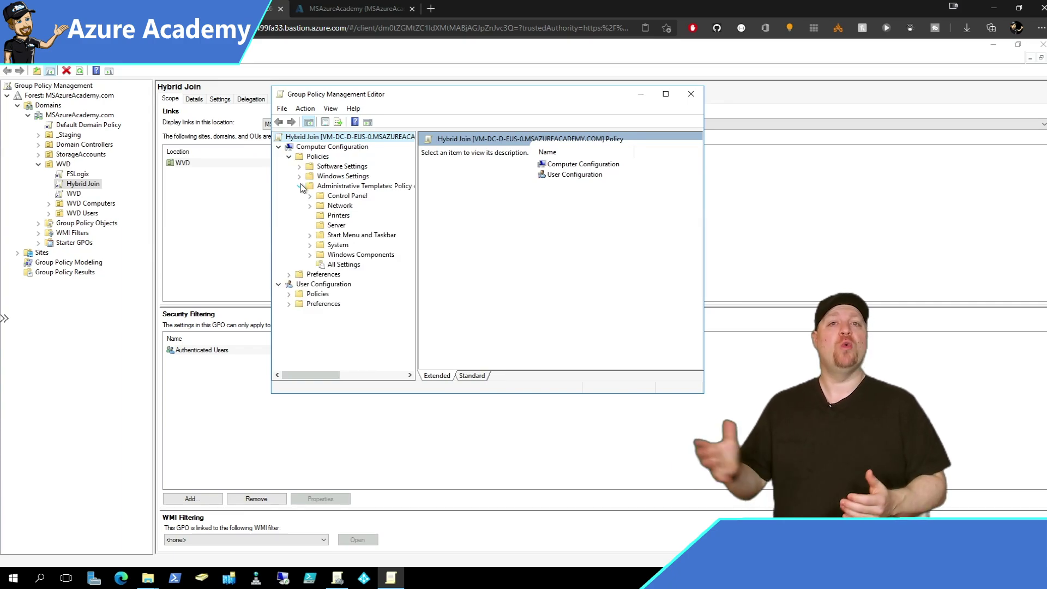
pyautogui.click(310, 255)
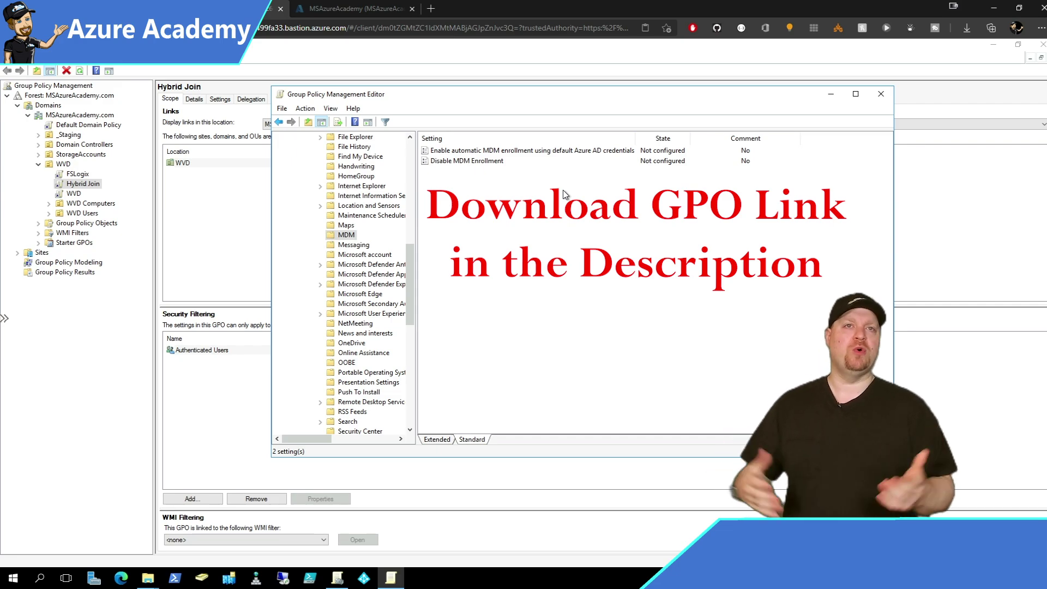
# Step: Enable 'automatic MDM enrollment using default Azure AD credentials' with the User Credential type
pyautogui.click(463, 150)
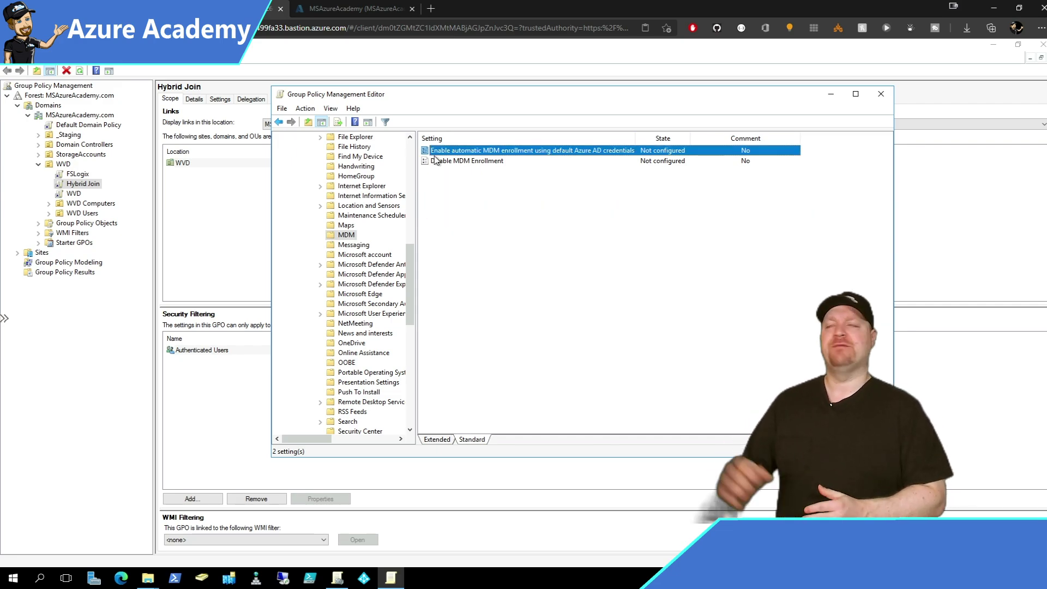
pyautogui.click(440, 161)
pyautogui.doubleClick(440, 161)
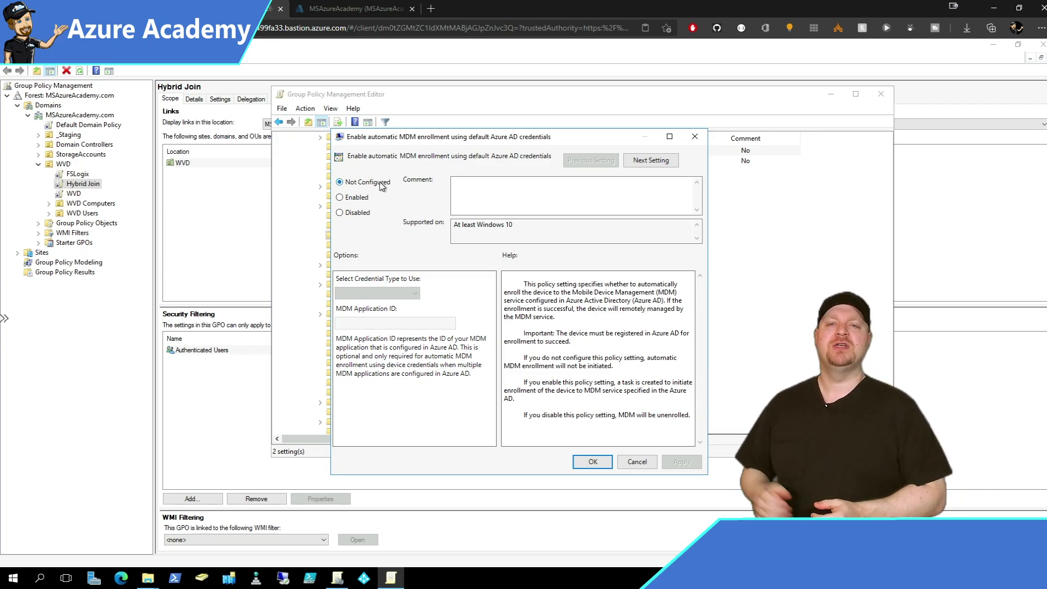
pyautogui.click(351, 198)
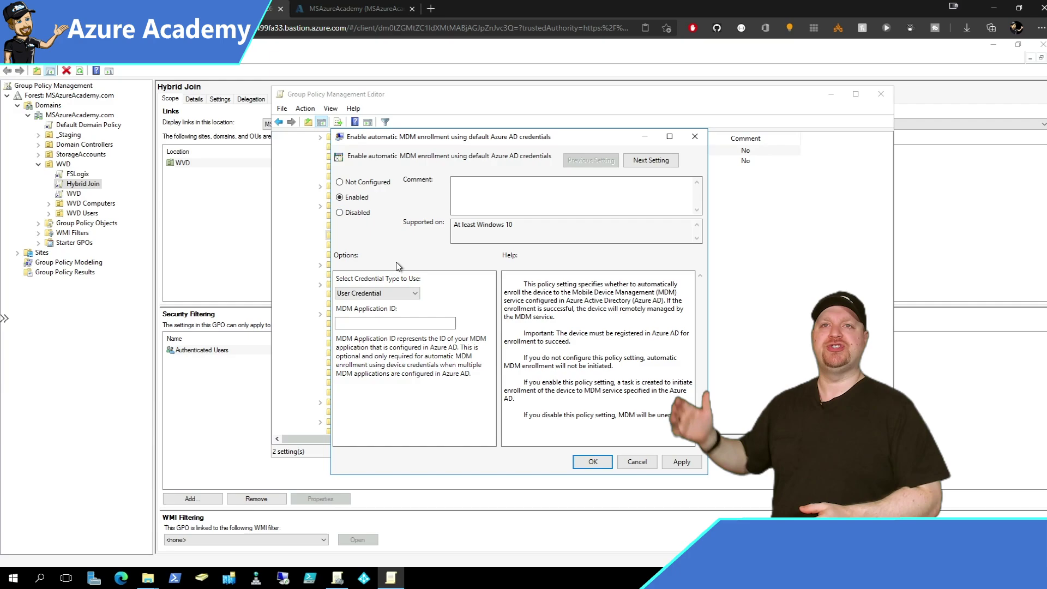
pyautogui.click(412, 293)
pyautogui.click(412, 293)
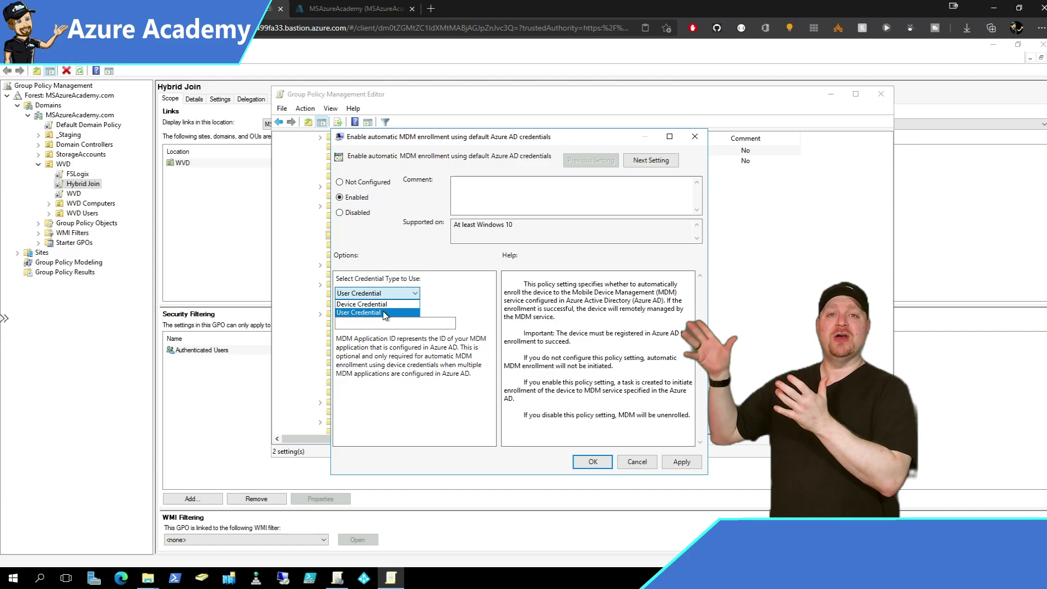
pyautogui.click(383, 311)
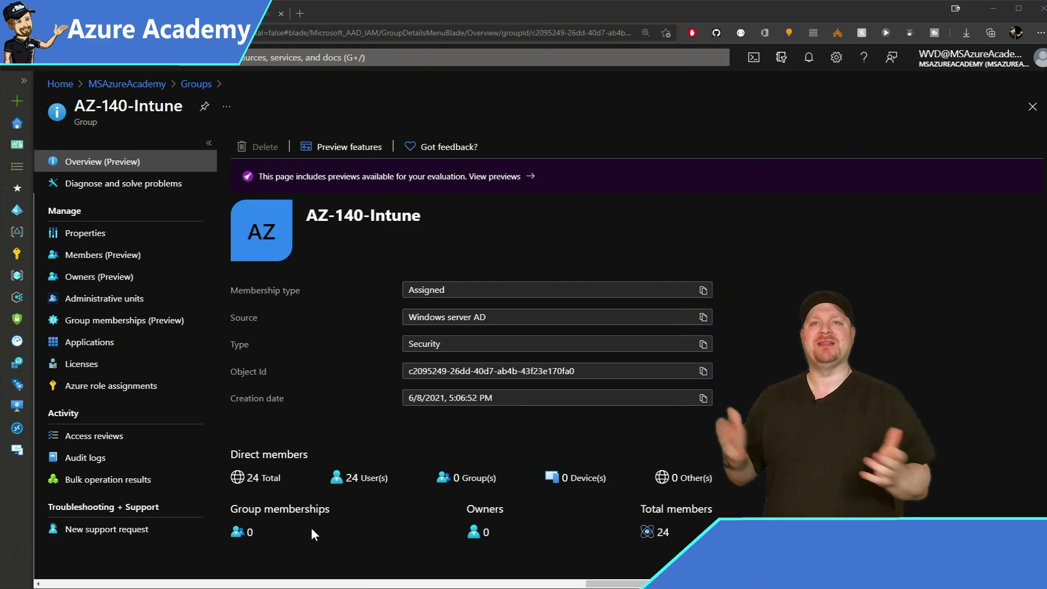
# Step: Assign Enterprise Mobility + Security E5 and Universal Print licenses to AZ-140-Intune and save
pyautogui.click(88, 362)
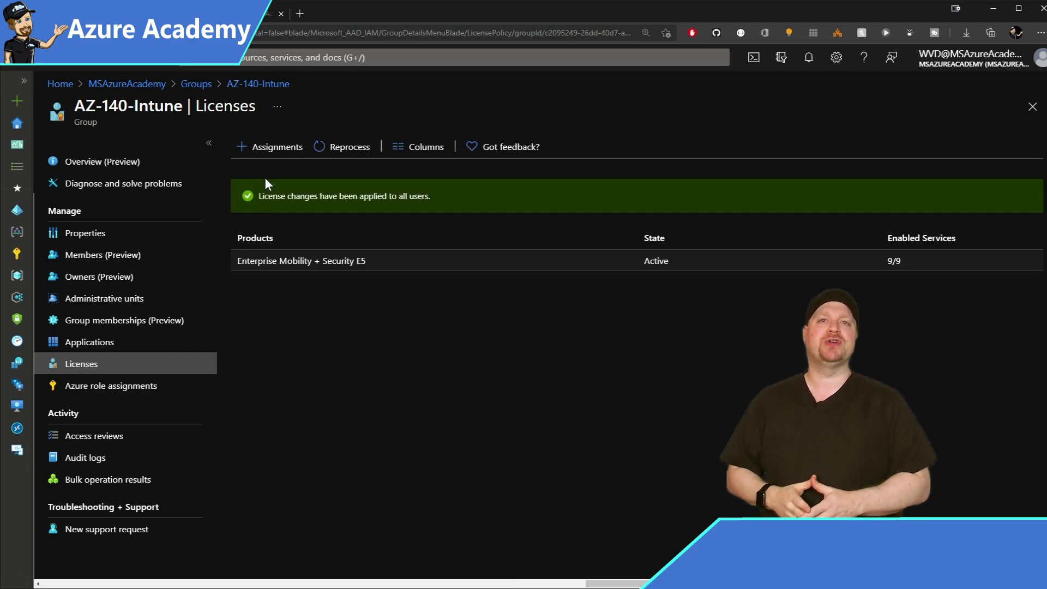
pyautogui.click(264, 146)
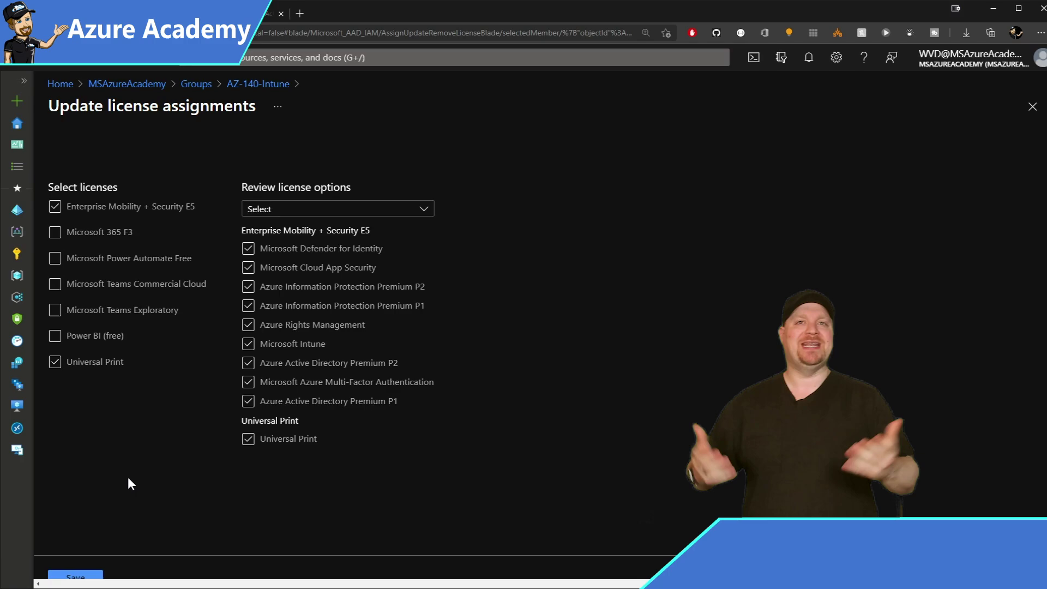
pyautogui.click(88, 579)
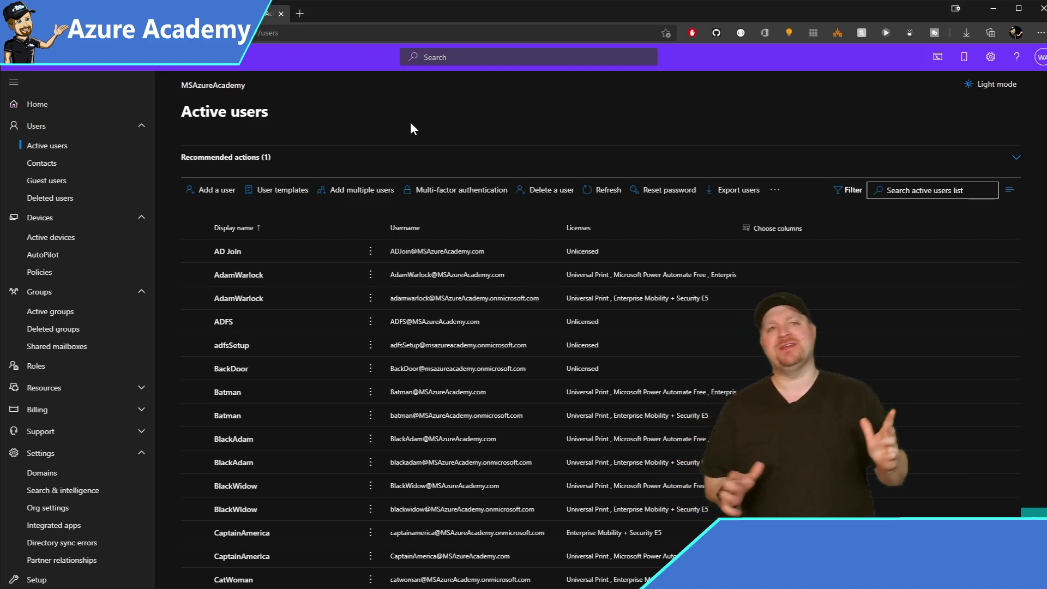
# Step: Grant the second user in Active users the Printer admin role through Manage roles
pyautogui.click(229, 277)
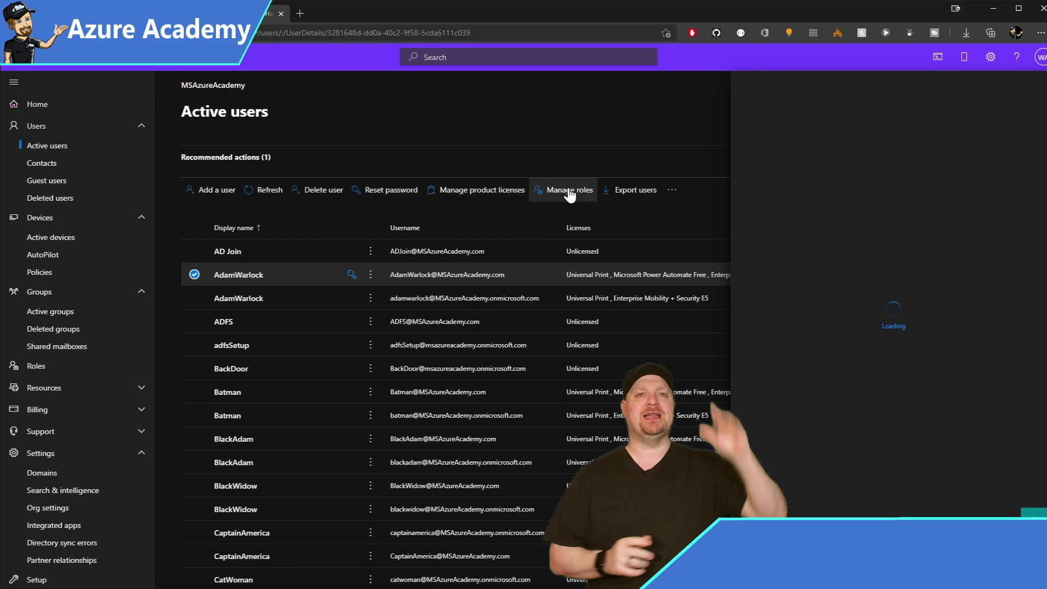
pyautogui.click(569, 192)
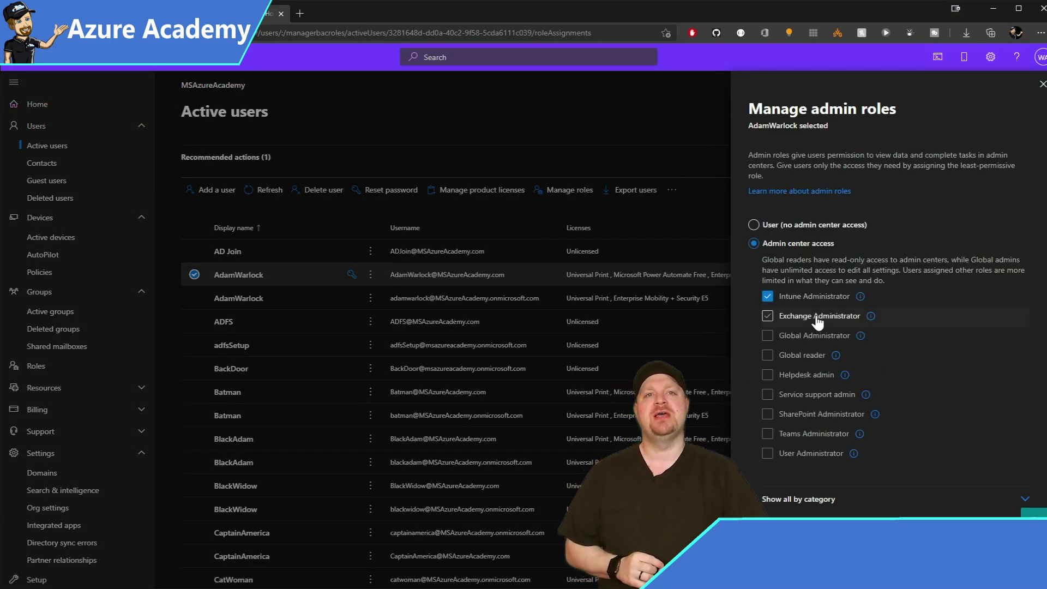
pyautogui.scroll(-1, 904, 319)
pyautogui.click(782, 456)
pyautogui.scroll(-2, 842, 452)
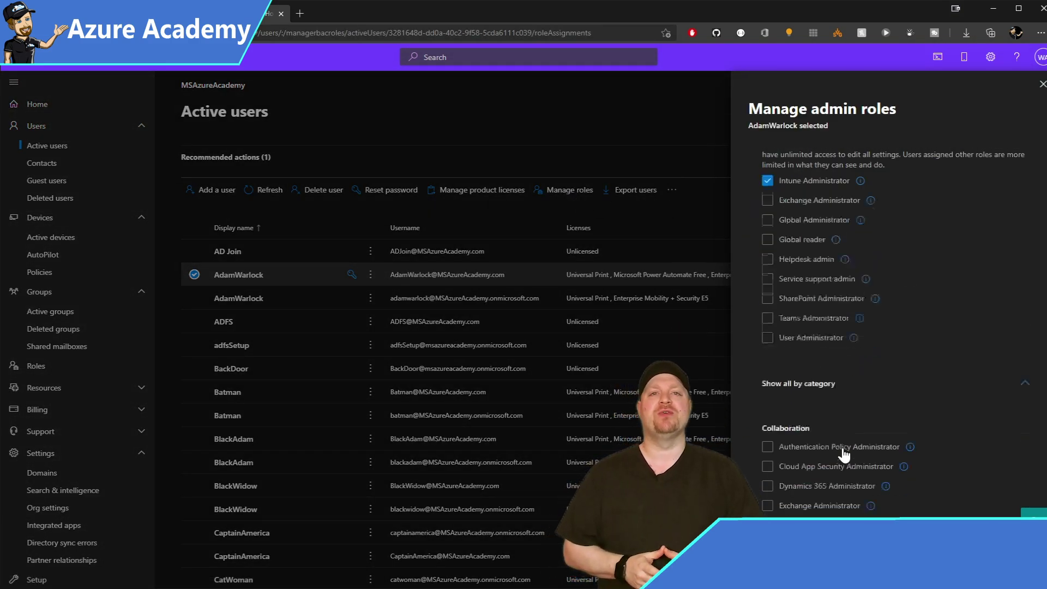
pyautogui.scroll(-10, 842, 451)
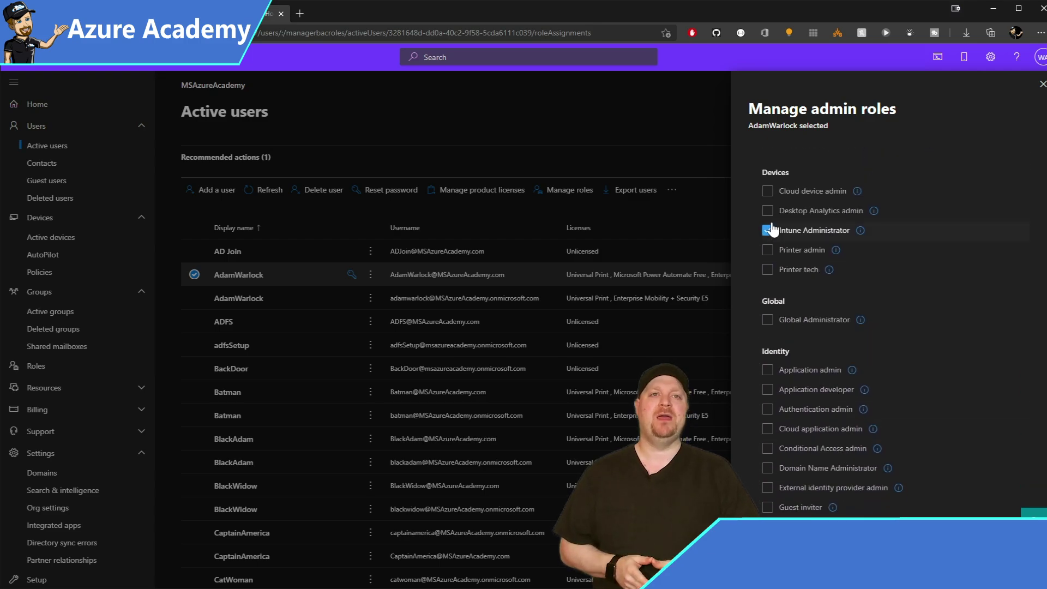
pyautogui.click(767, 249)
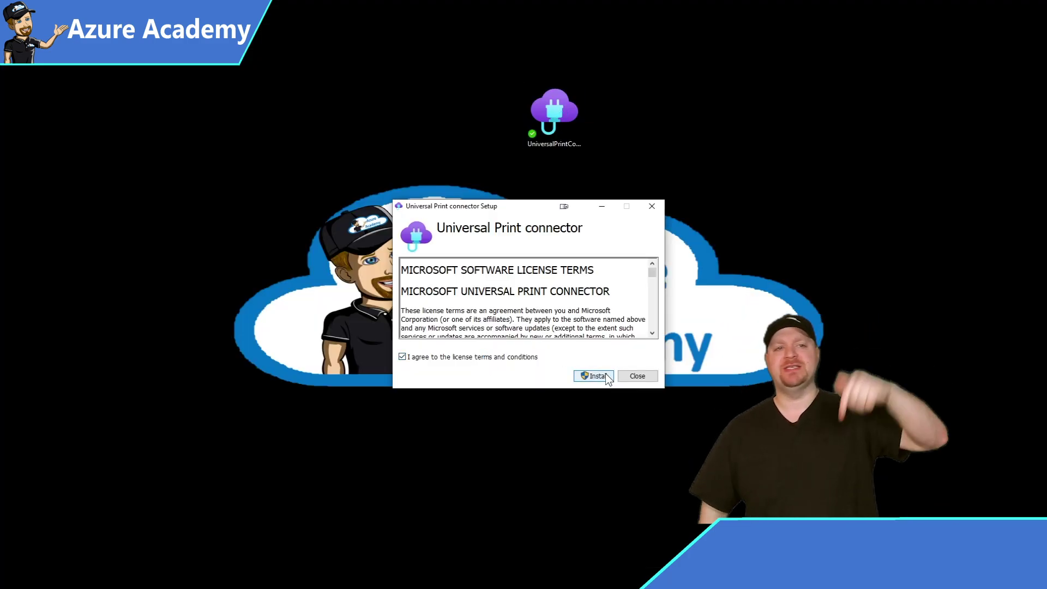
# Step: Install and launch the Universal Print connector, then log in with the admin account
pyautogui.click(606, 376)
pyautogui.click(466, 366)
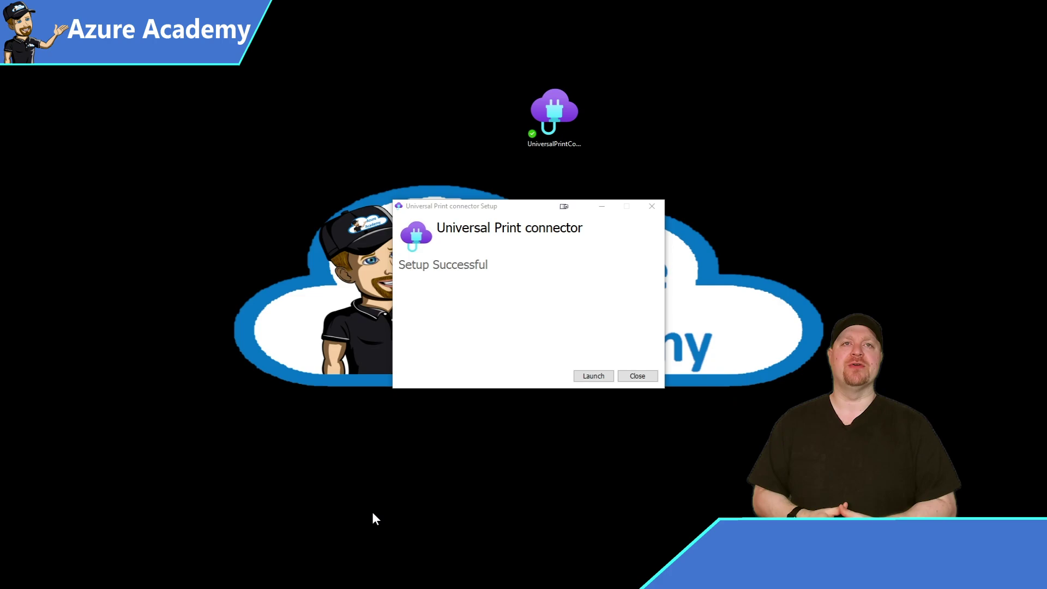
pyautogui.click(593, 376)
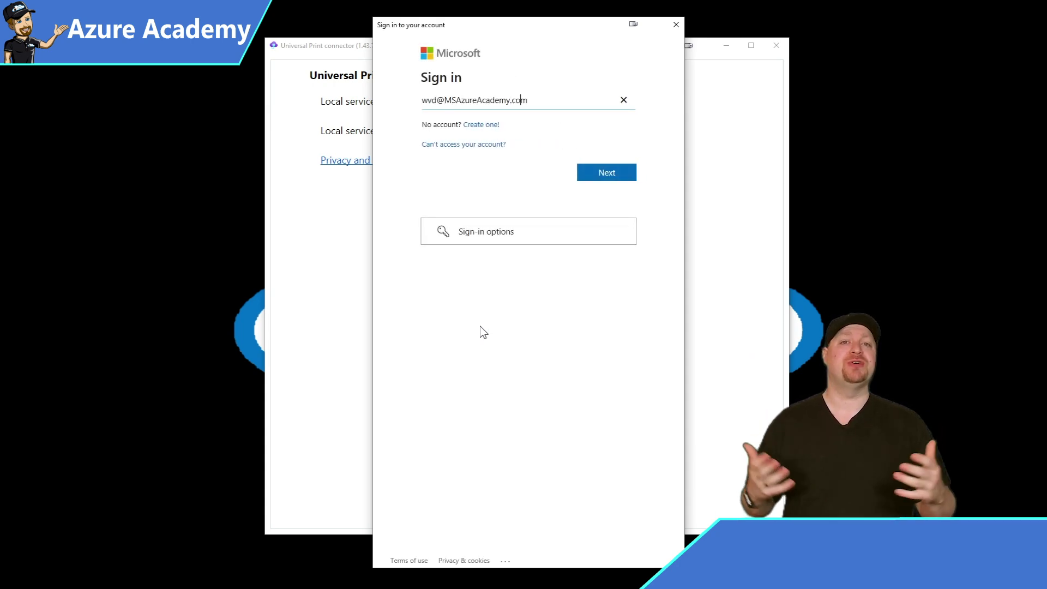
pyautogui.click(603, 171)
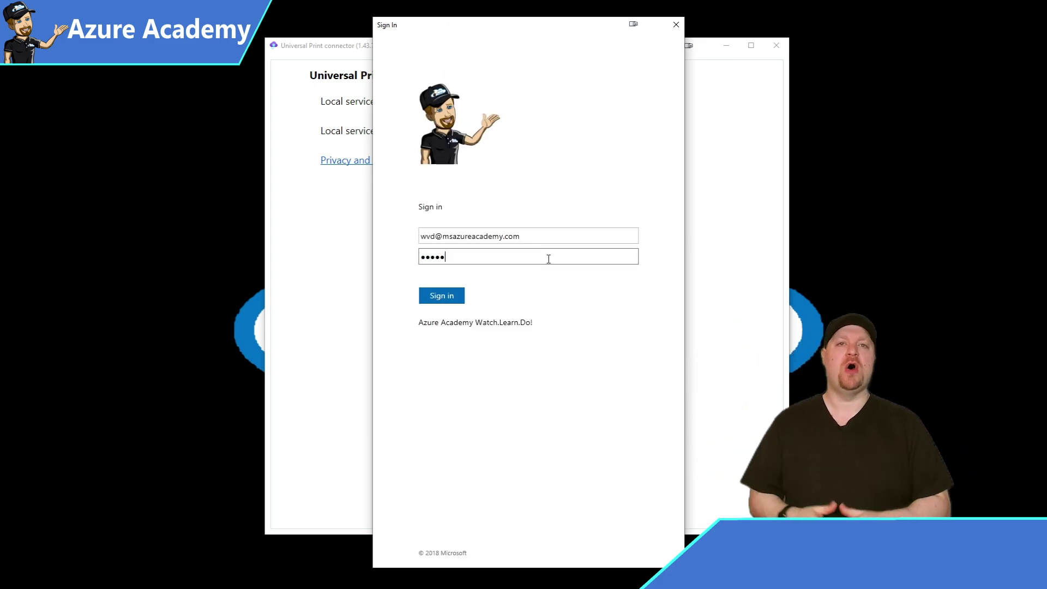
pyautogui.press('Return')
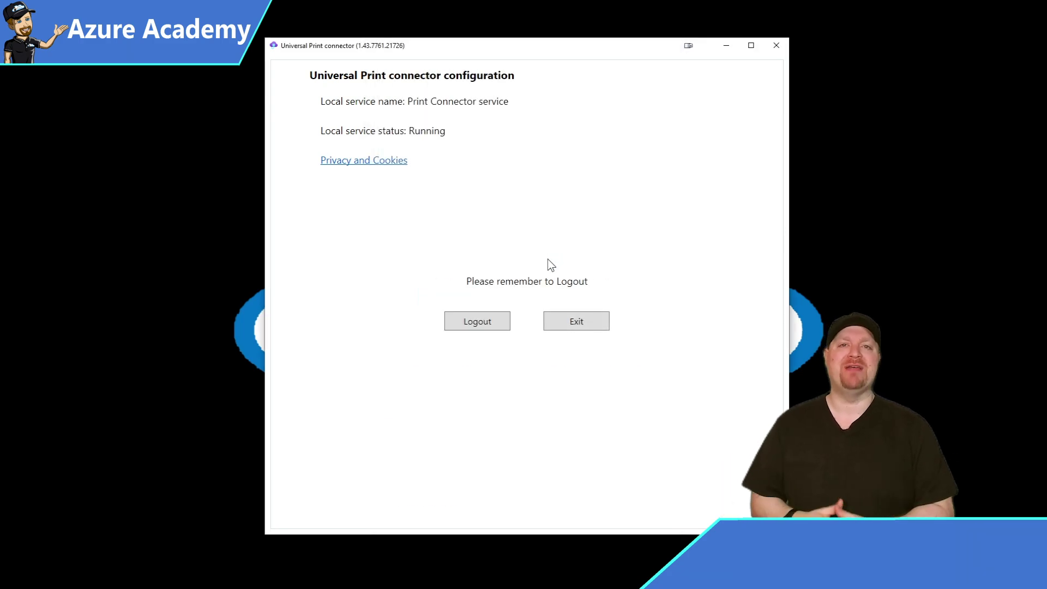
# Step: Register the Universal Print connector as 'FirstPrinter', then register HPPrinter through it
pyautogui.click(537, 502)
pyautogui.write('First')
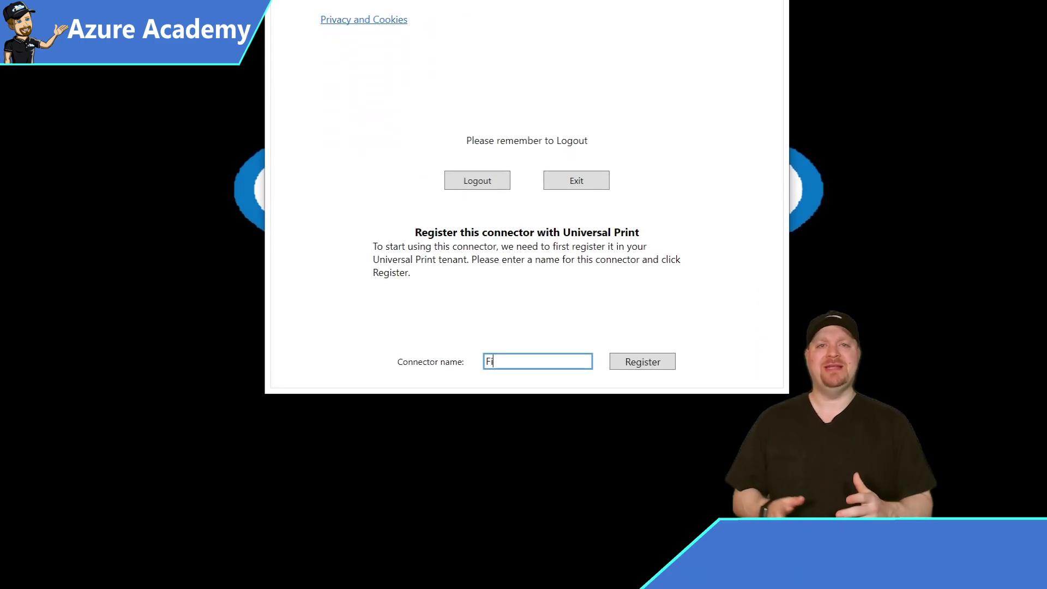
pyautogui.write('Printer')
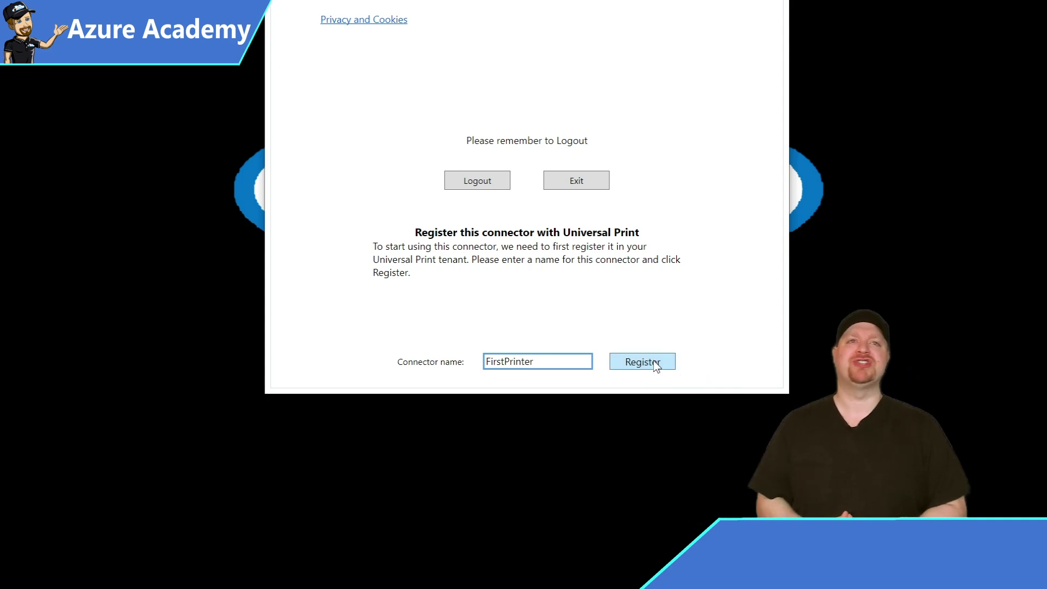
pyautogui.click(642, 362)
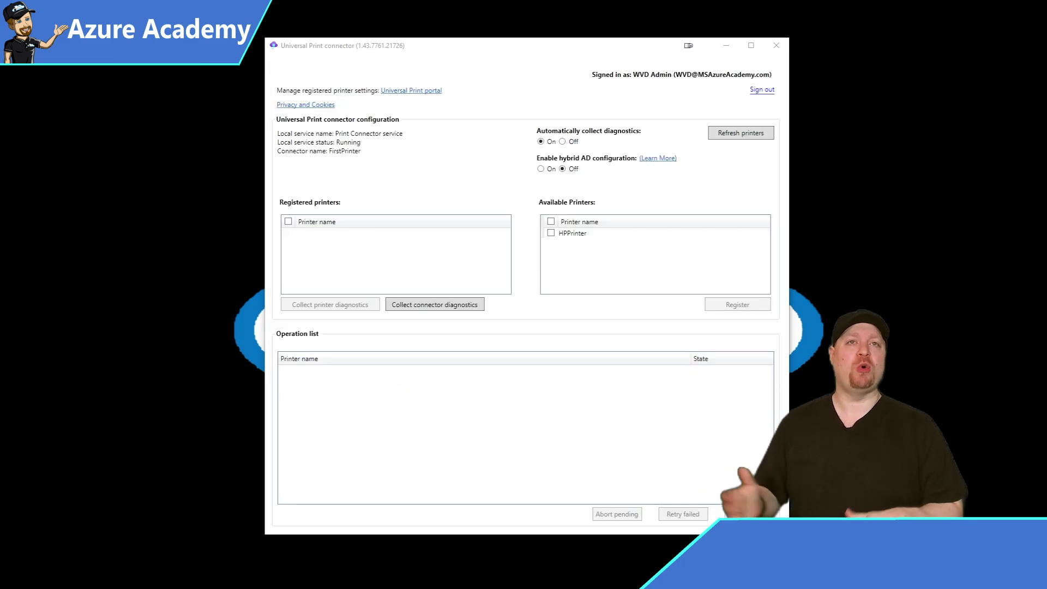
pyautogui.click(550, 233)
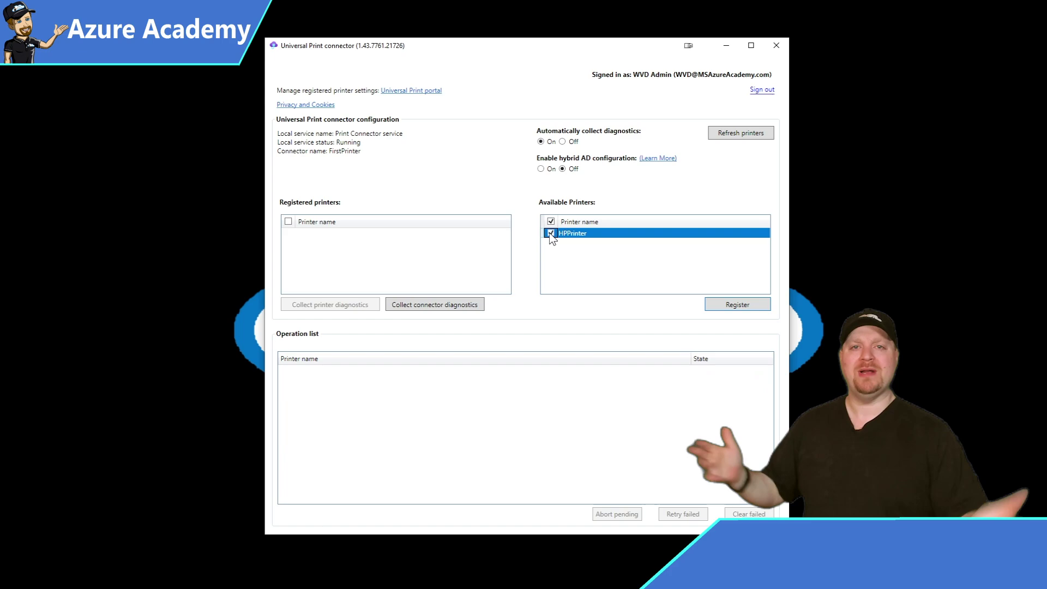
pyautogui.click(739, 302)
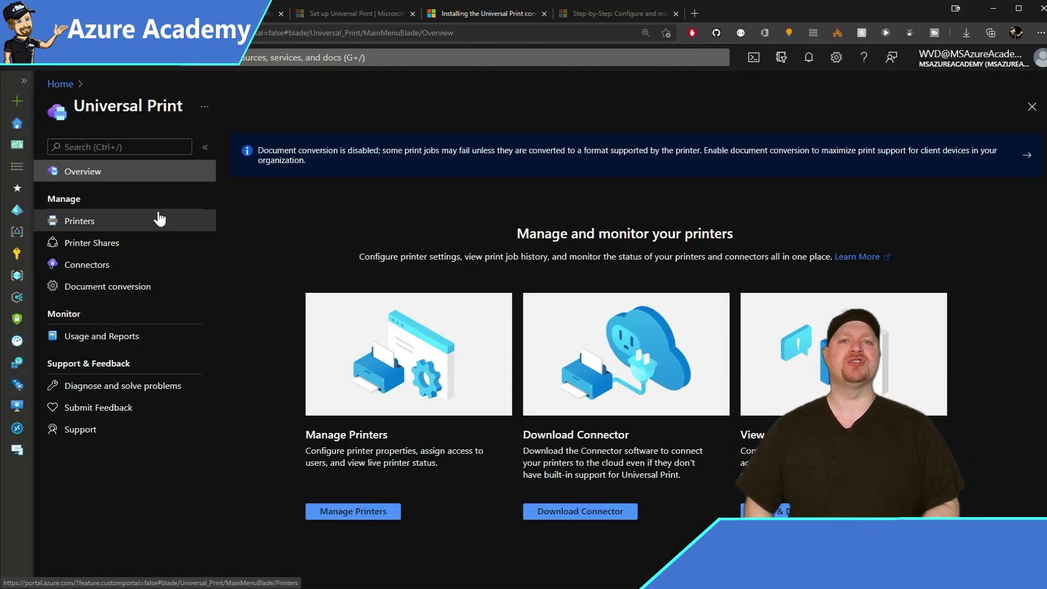
# Step: Check the FirstPrinter connector's details, then open the HPPrinter printer's overview
pyautogui.click(90, 265)
pyautogui.click(267, 201)
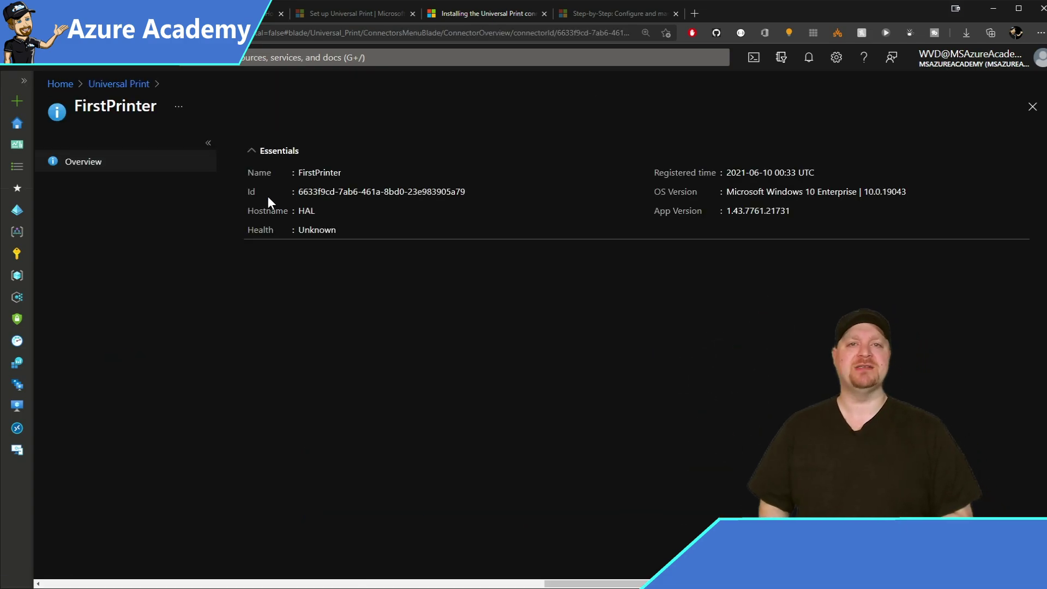
pyautogui.click(117, 83)
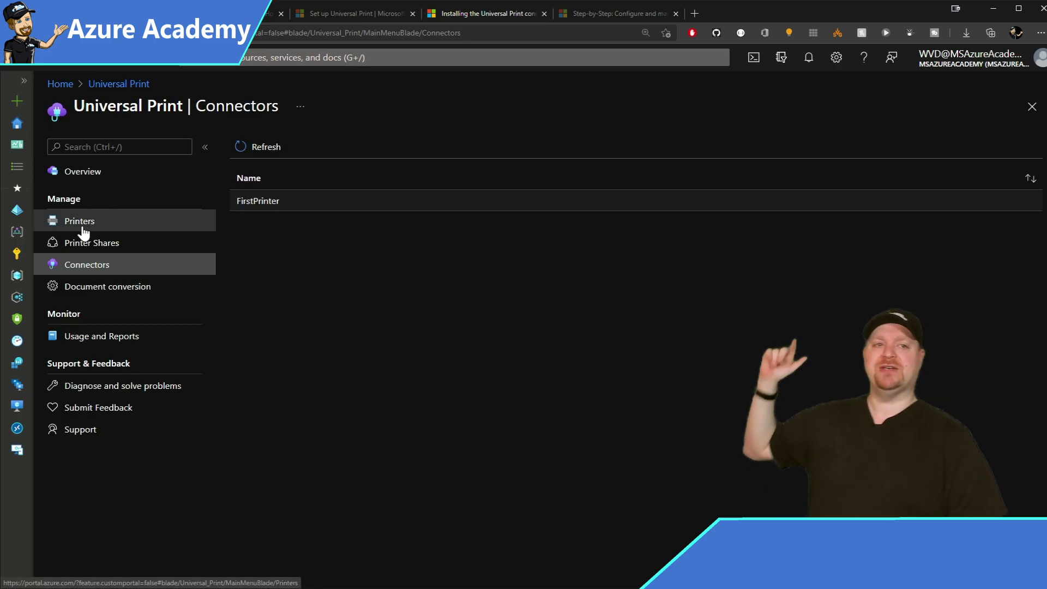
pyautogui.click(81, 231)
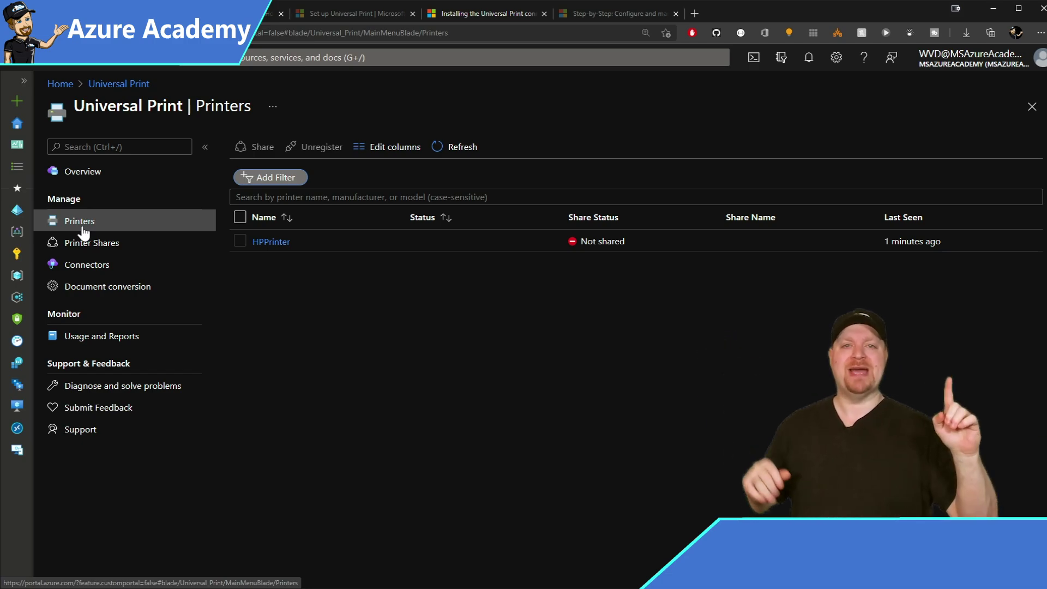
pyautogui.click(258, 242)
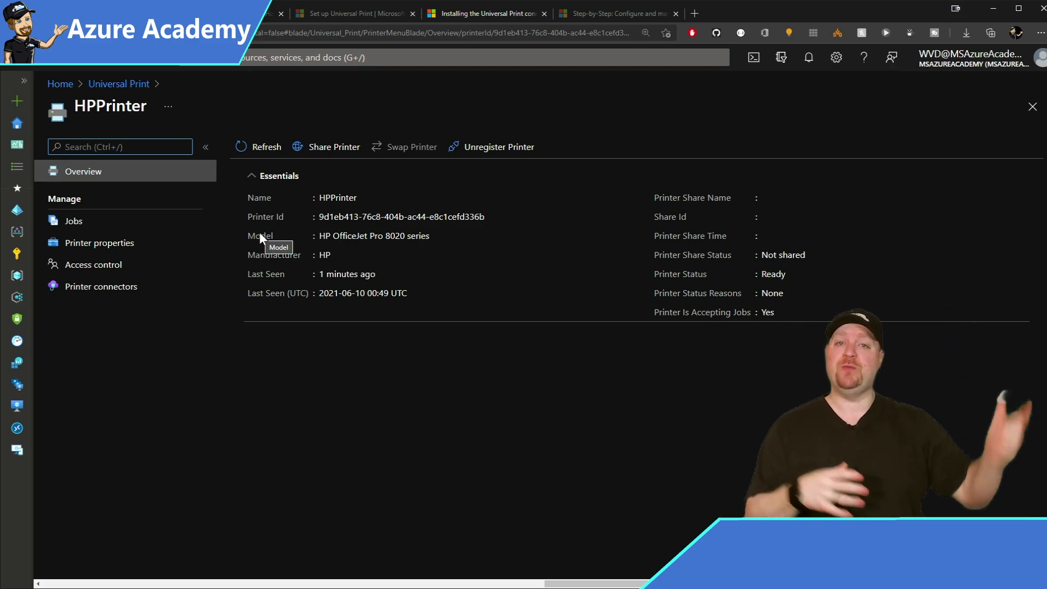
# Step: Start sharing HPPrinter and add the AZ-140-Intune group as a member
pyautogui.click(334, 147)
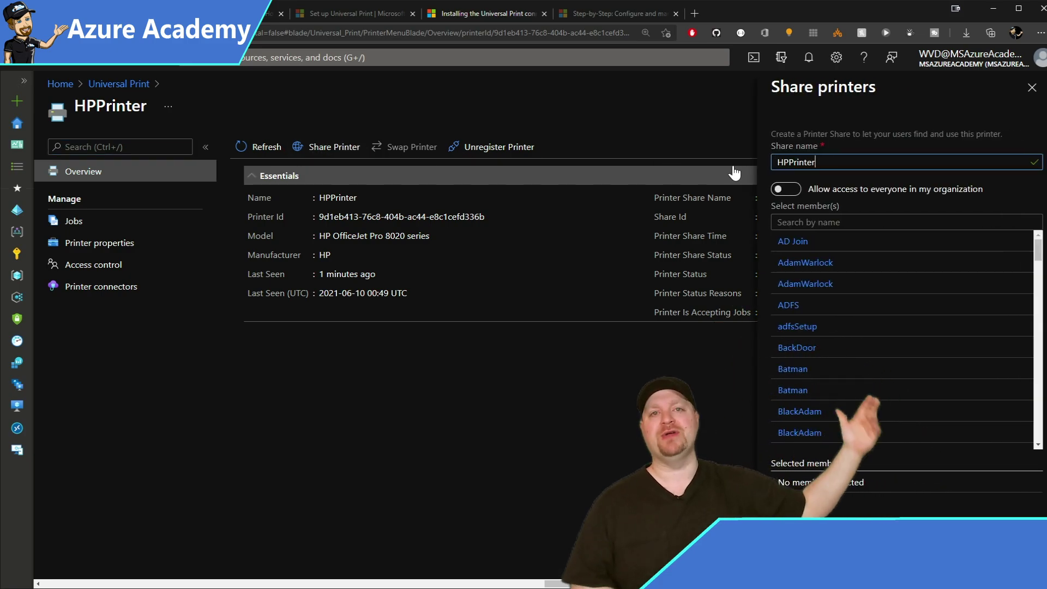
pyautogui.click(792, 189)
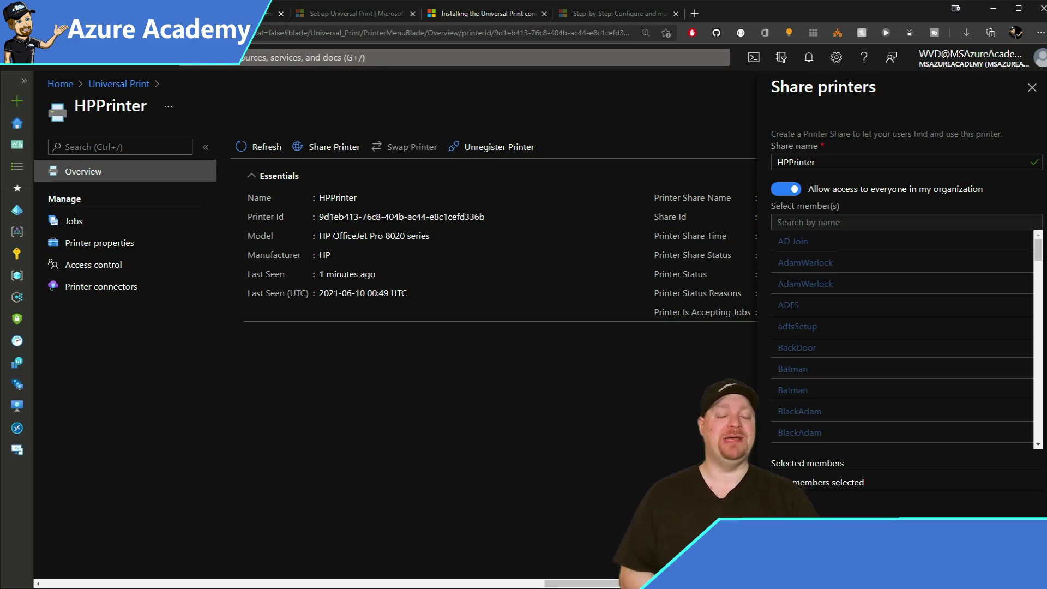
pyautogui.click(789, 192)
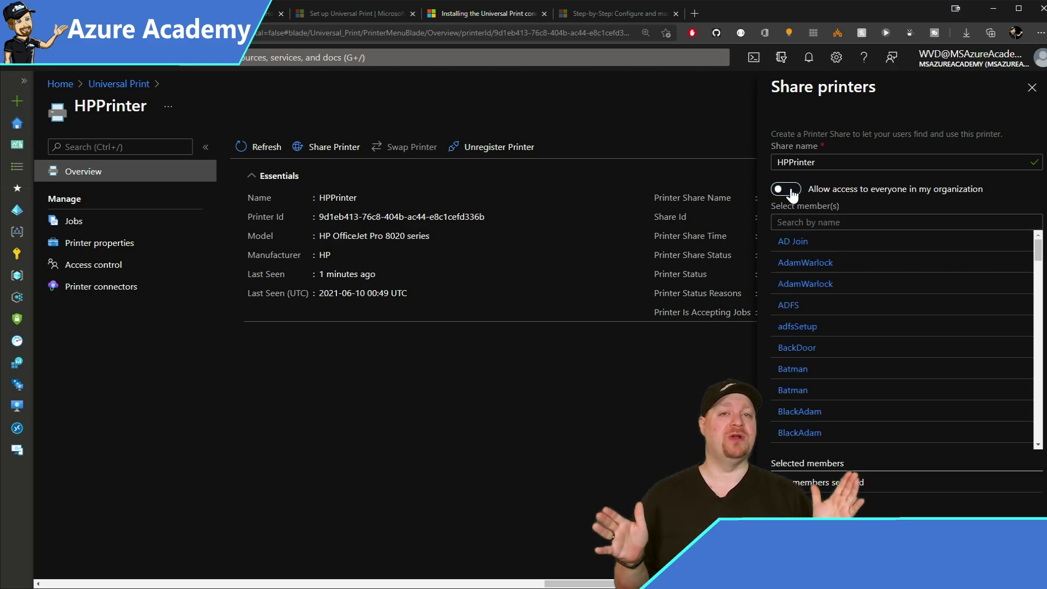
pyautogui.click(806, 221)
pyautogui.write('az-140')
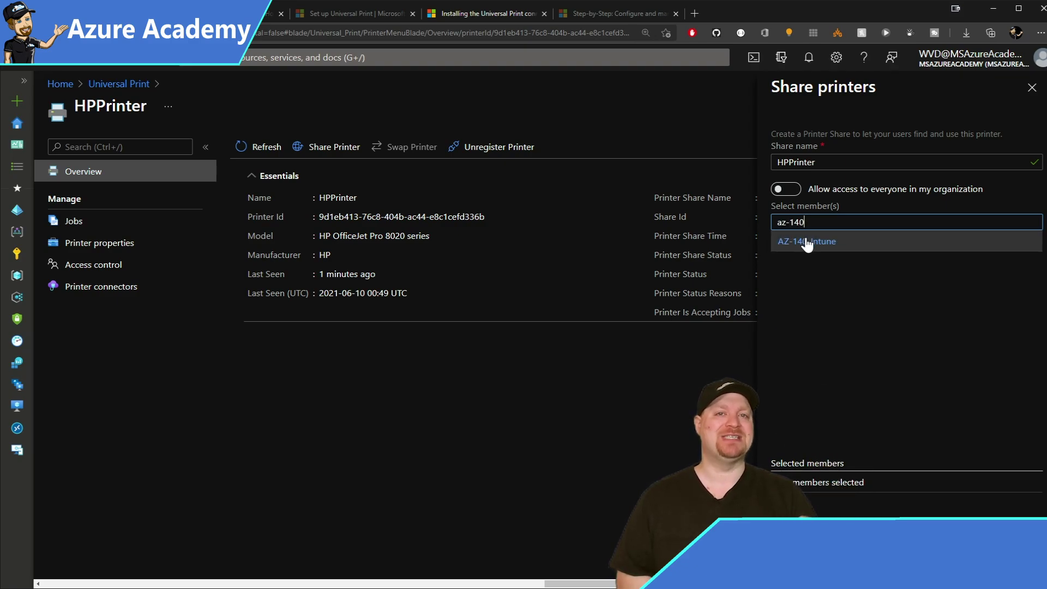
pyautogui.click(806, 243)
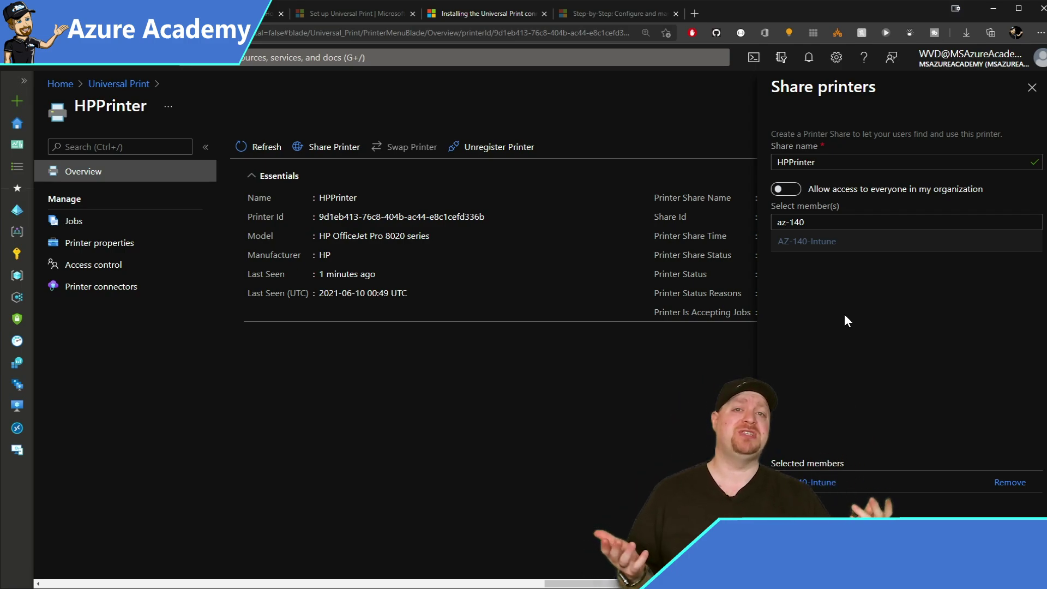
# Step: Allow everyone in the organization access, share HPPrinter, and view its Jobs list
pyautogui.click(781, 190)
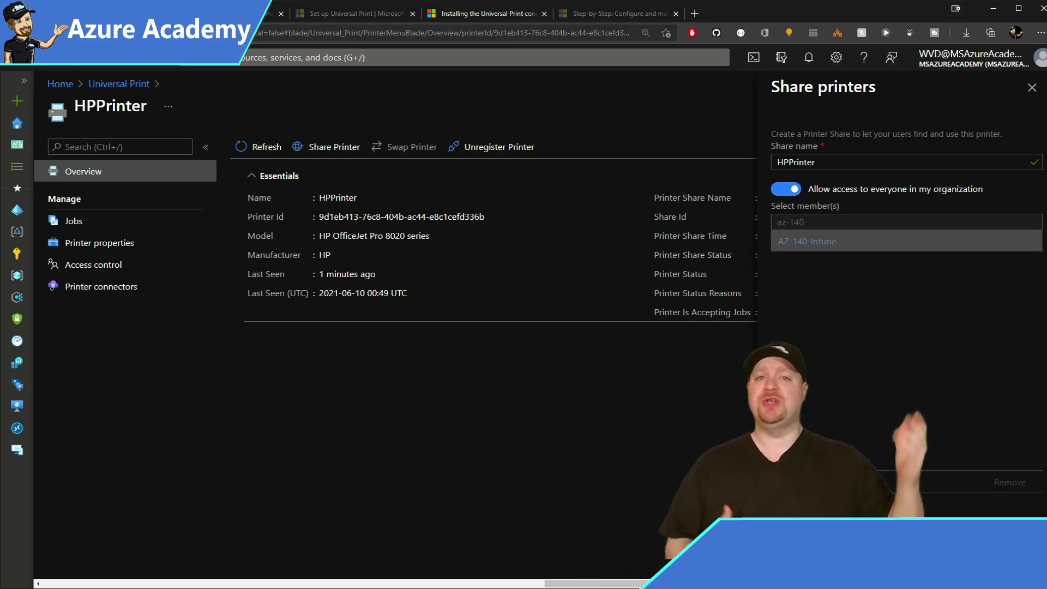
pyautogui.click(788, 567)
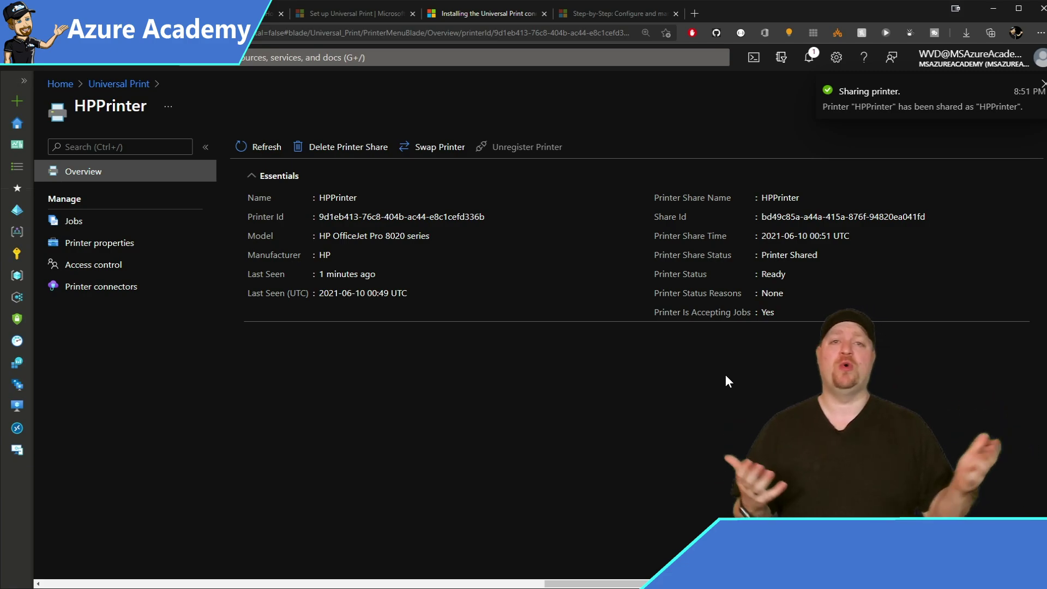
pyautogui.click(71, 221)
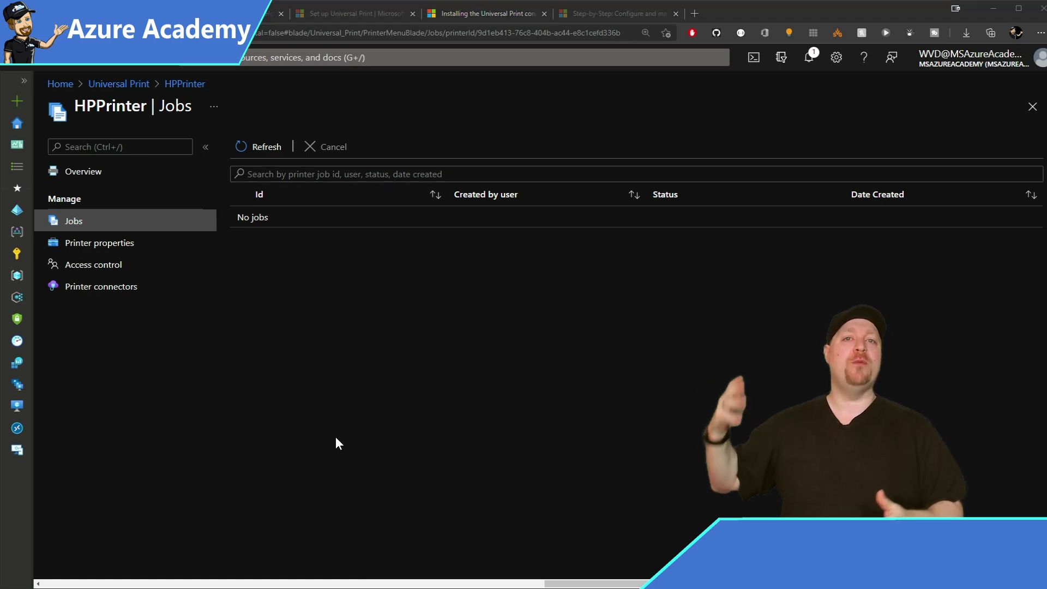
# Step: Pause printing on the local HPPrinter print queue and confirm it is paused
pyautogui.hotkey('alt', 'Tab')
pyautogui.click(197, 193)
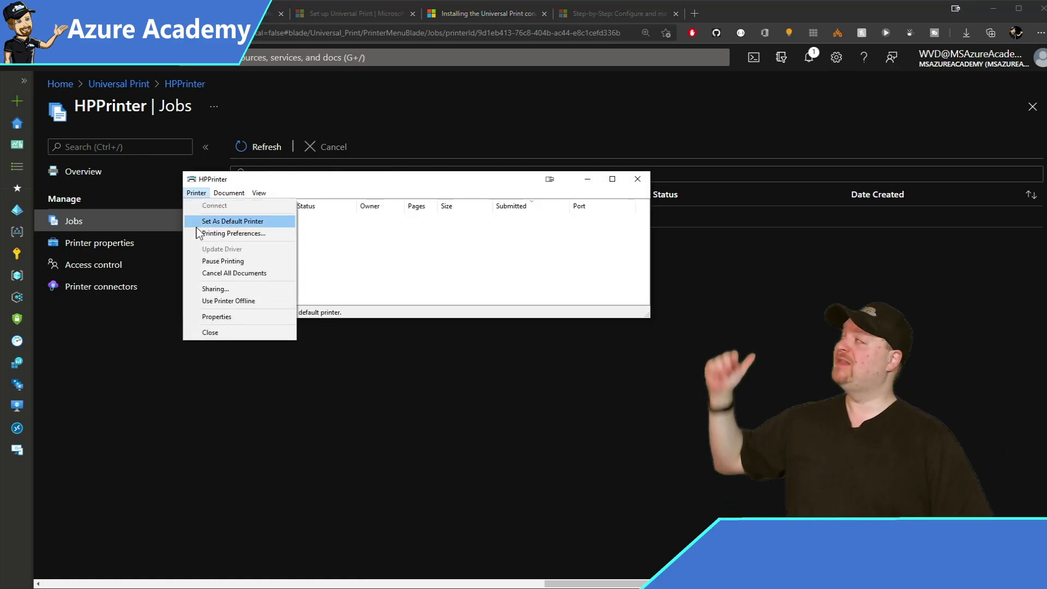
pyautogui.click(201, 261)
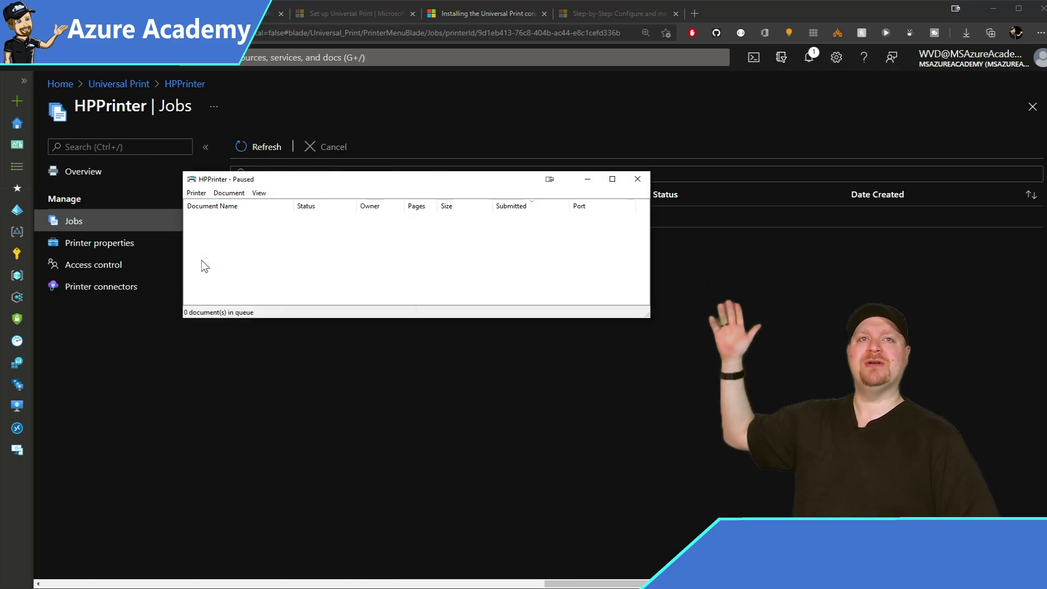
pyautogui.click(195, 193)
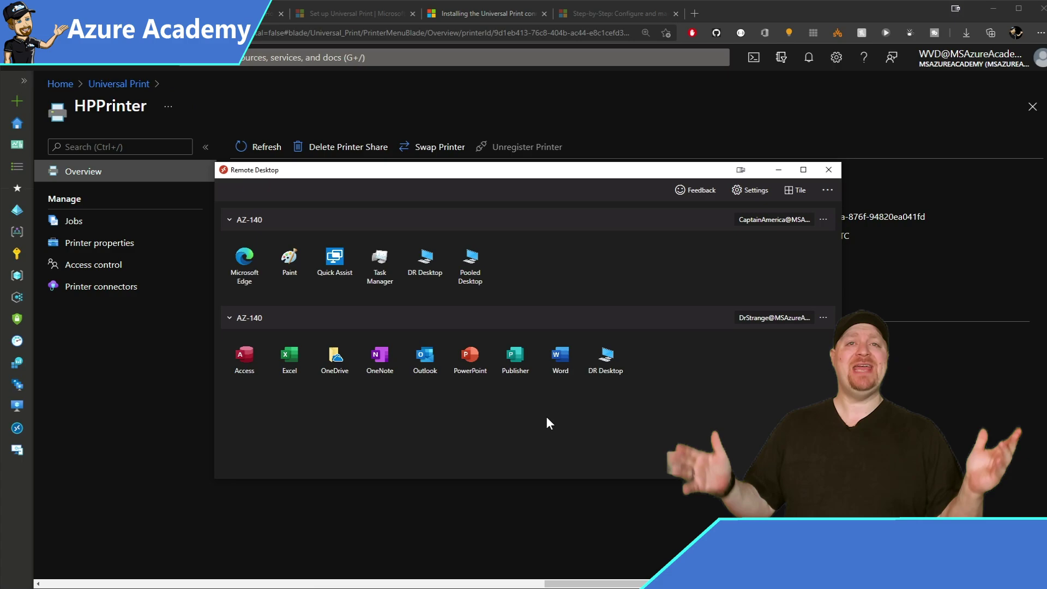
# Step: Connect to DR Desktop and add the HPPrinter cloud printer in Printers & scanners
pyautogui.doubleClick(606, 359)
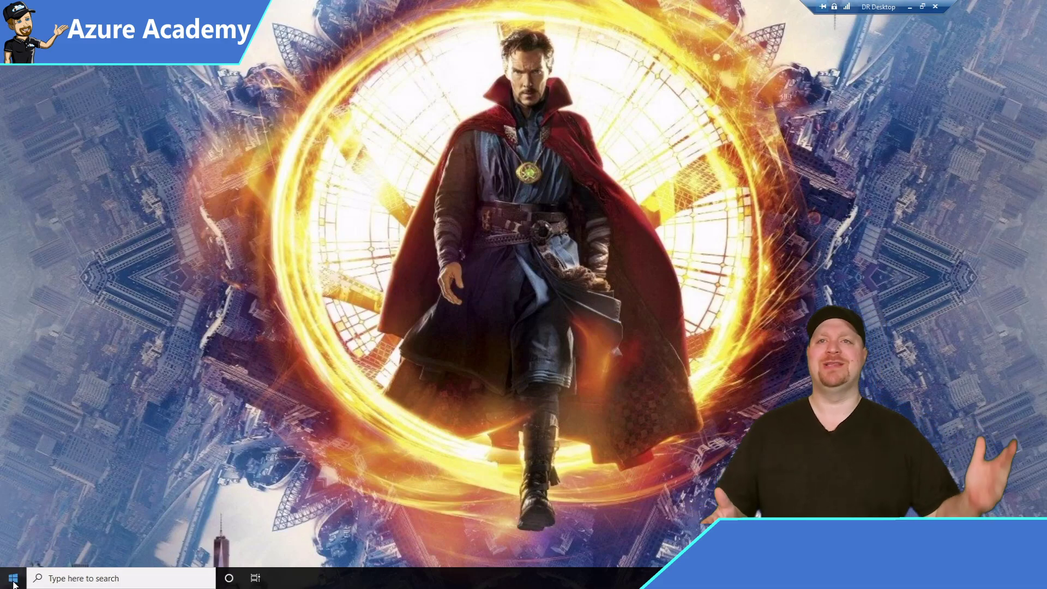
pyautogui.click(13, 578)
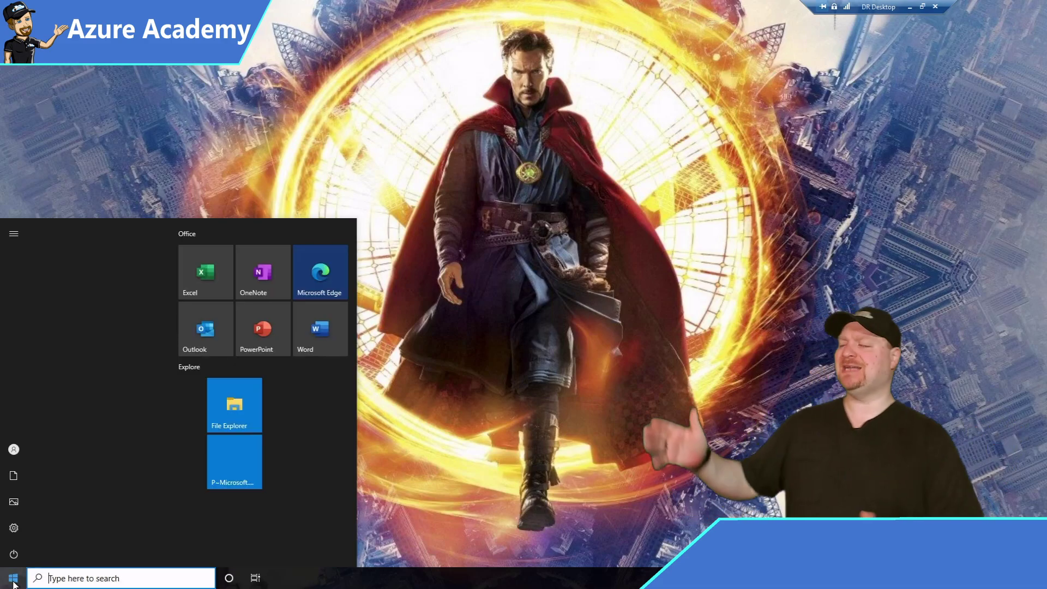
pyautogui.click(14, 524)
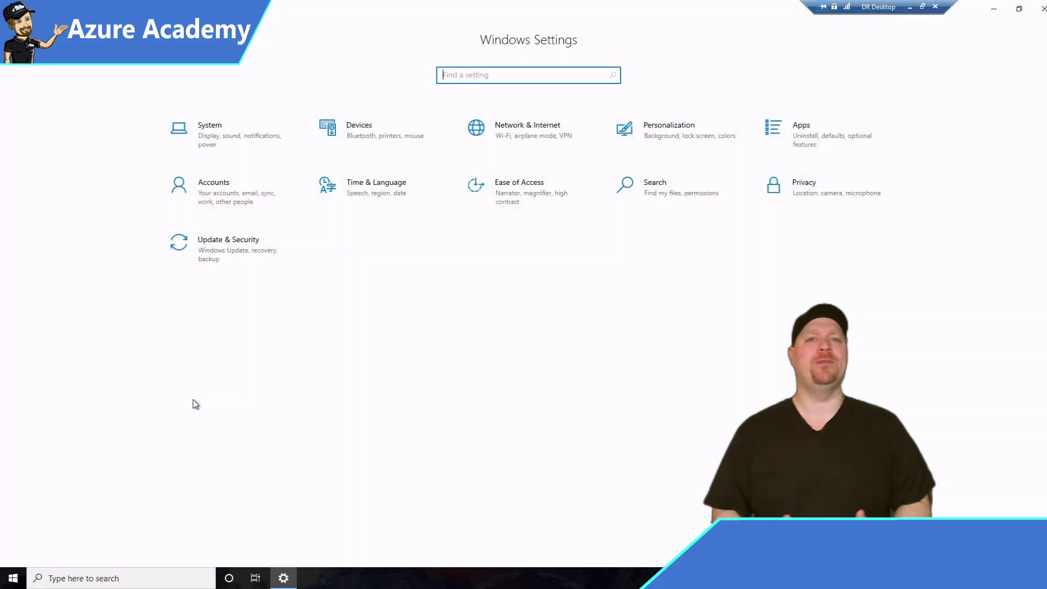
pyautogui.click(379, 129)
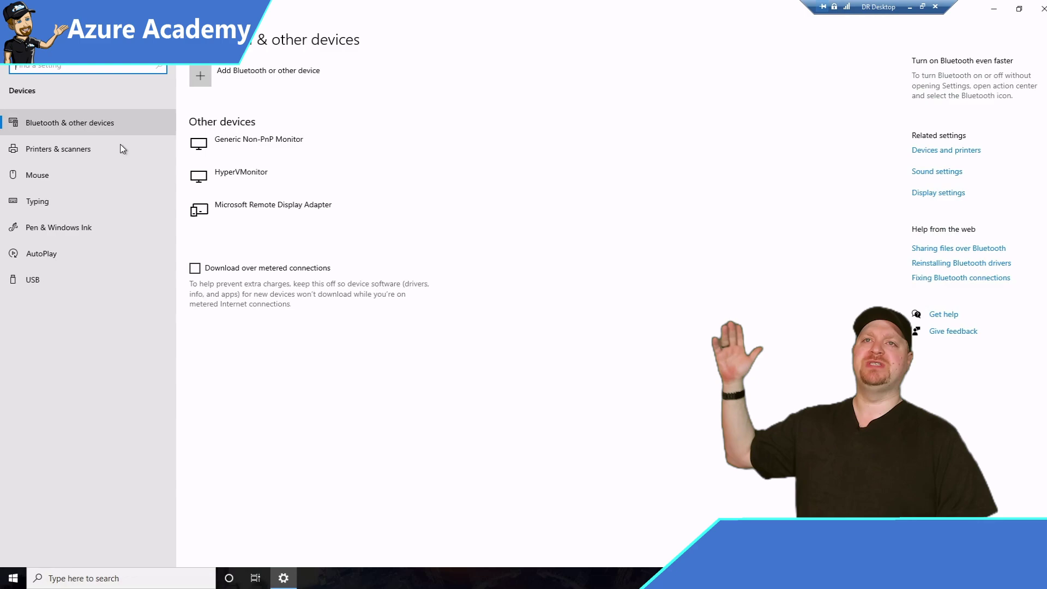
pyautogui.click(79, 155)
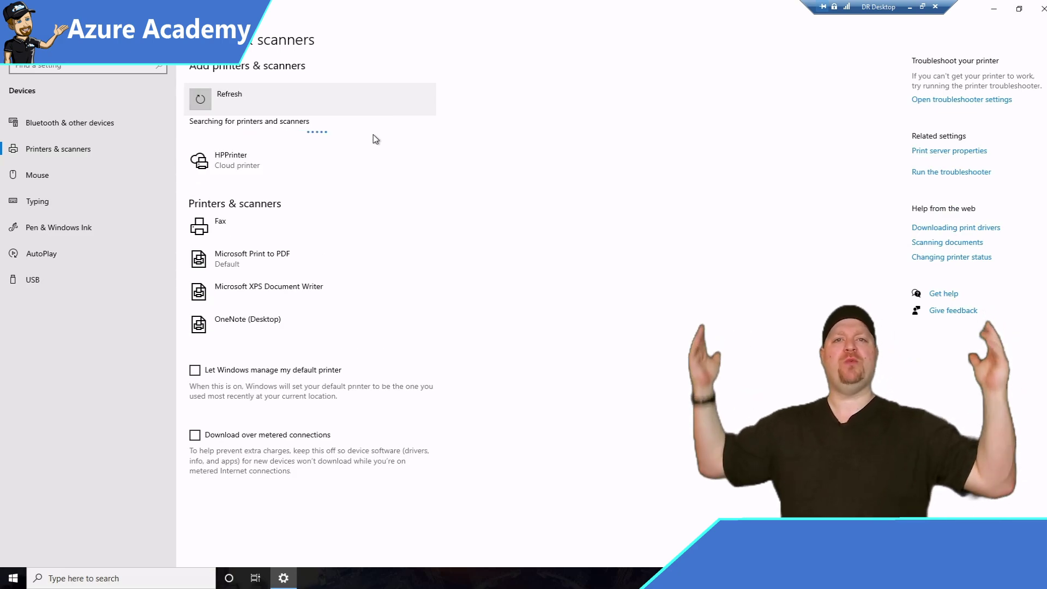
pyautogui.click(265, 160)
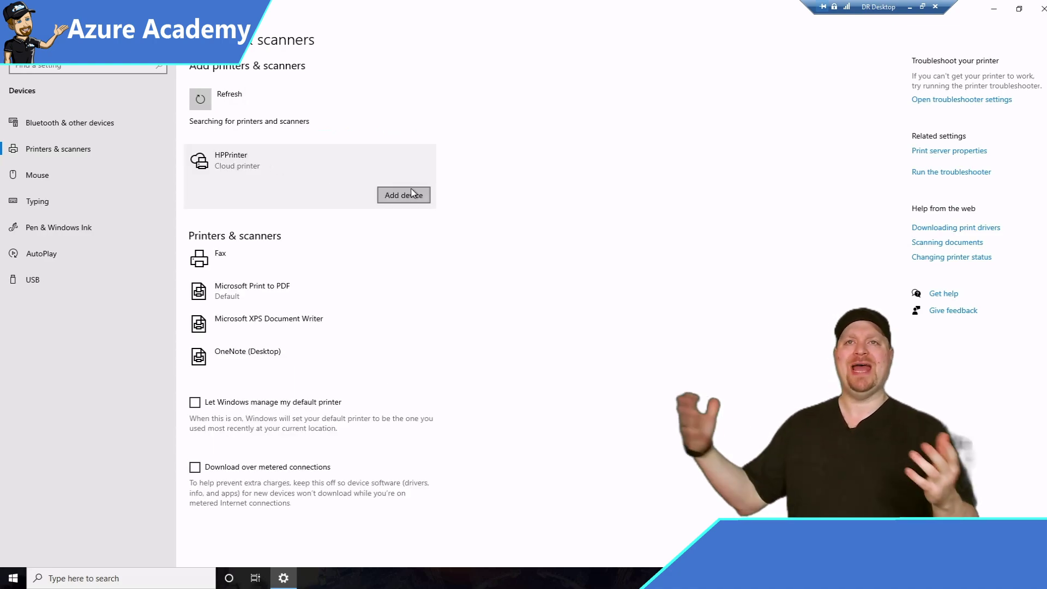
pyautogui.click(411, 194)
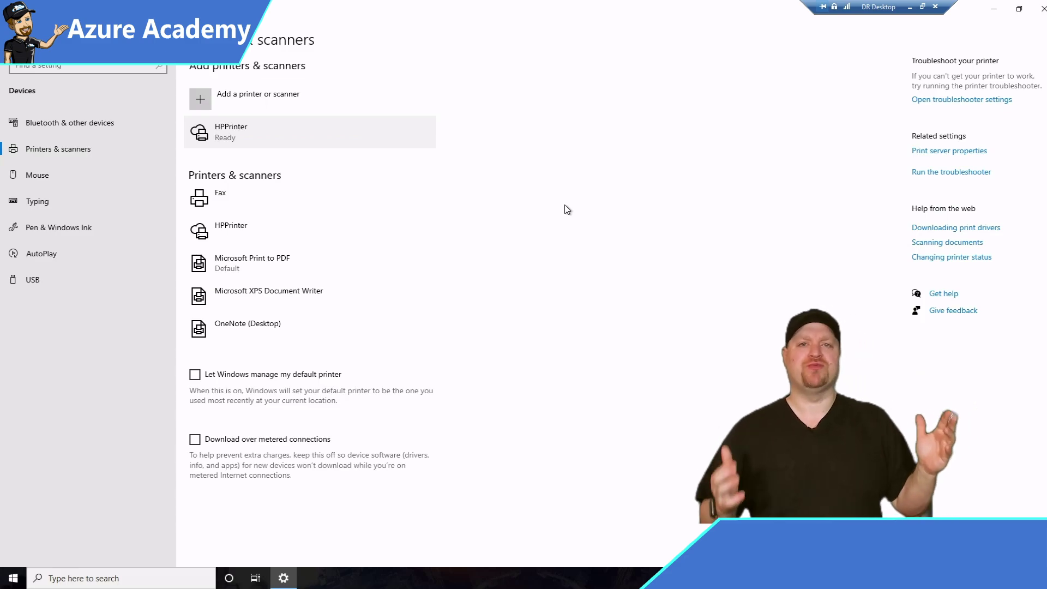
# Step: Open HPPrinter's print queue from Control Panel's Devices and Printers
pyautogui.click(12, 577)
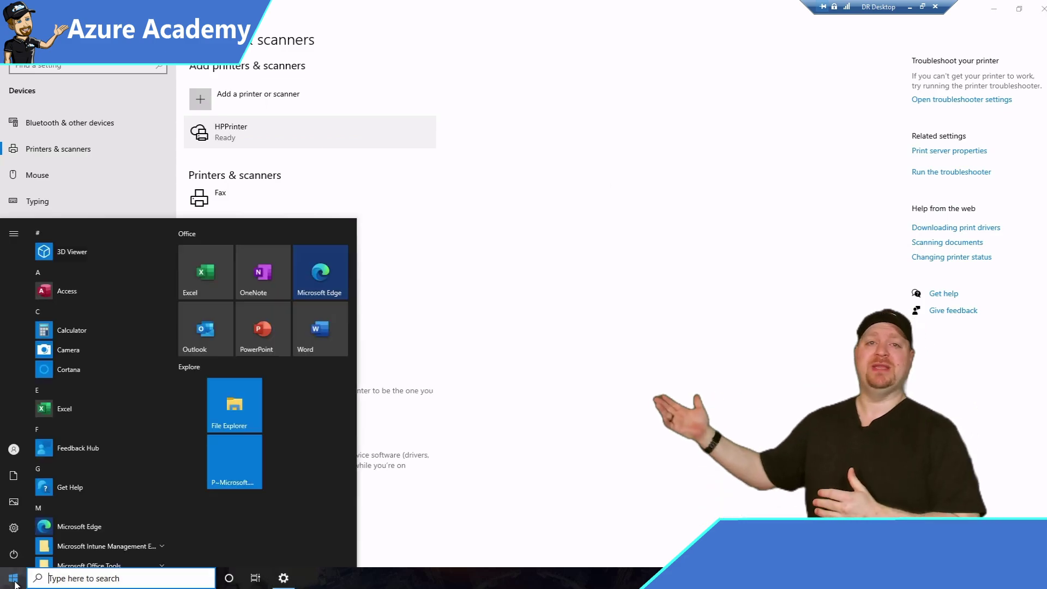
pyautogui.write('control')
pyautogui.press('Return')
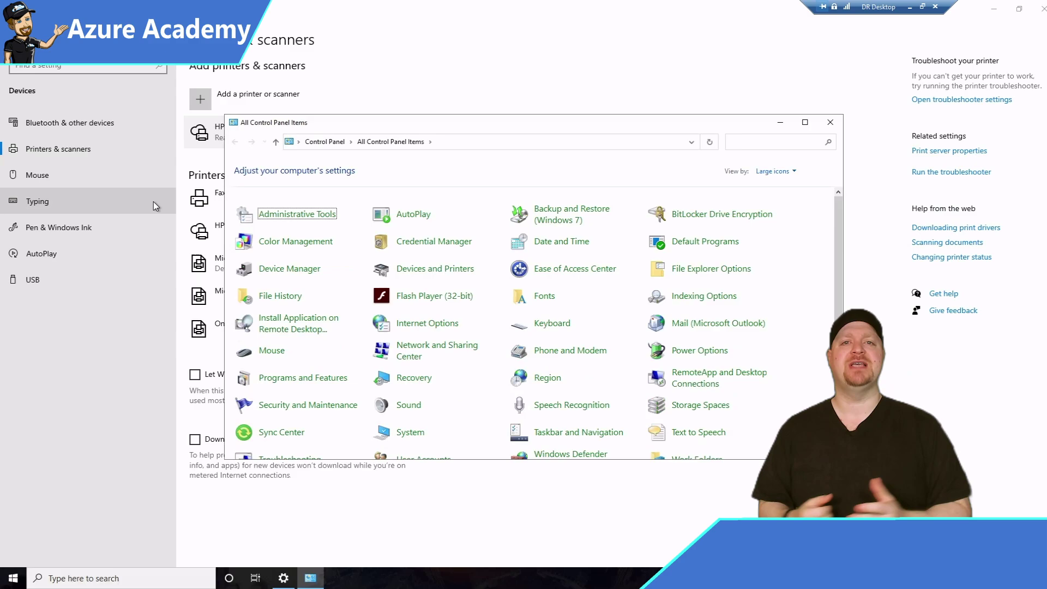
pyautogui.click(423, 279)
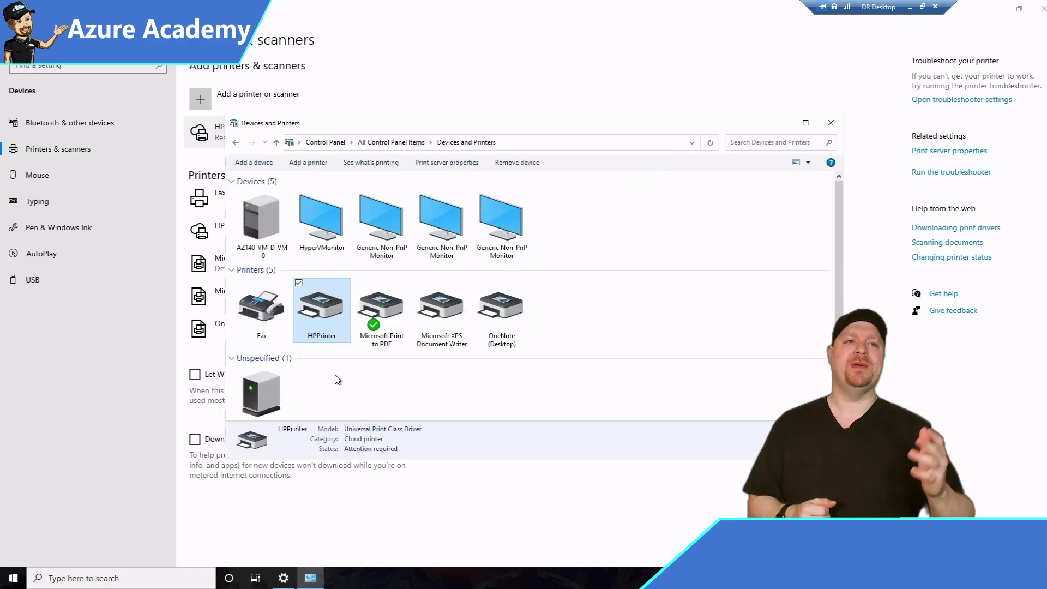
pyautogui.click(329, 319)
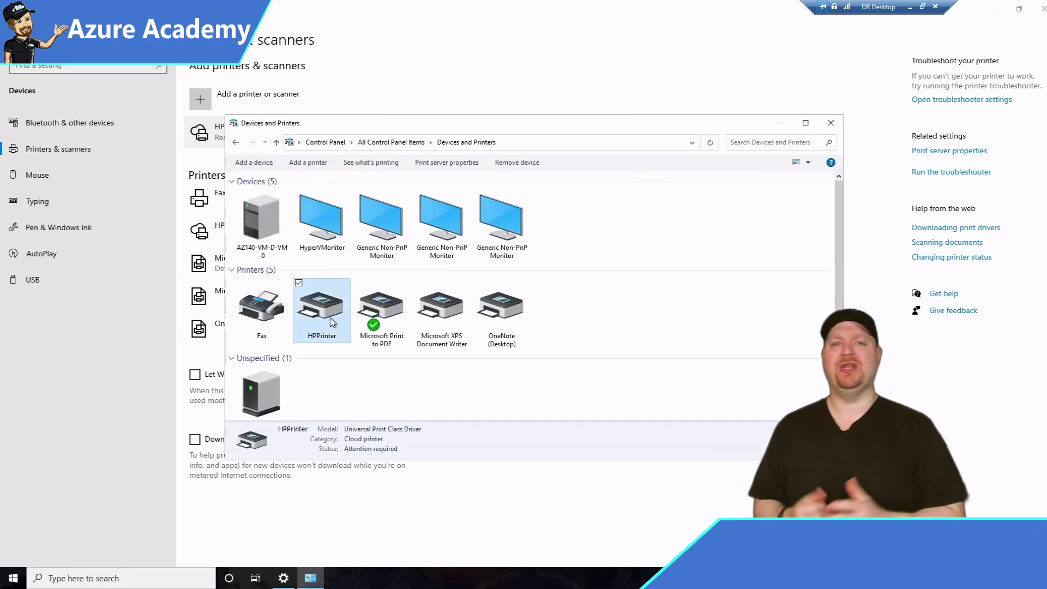
pyautogui.click(317, 326)
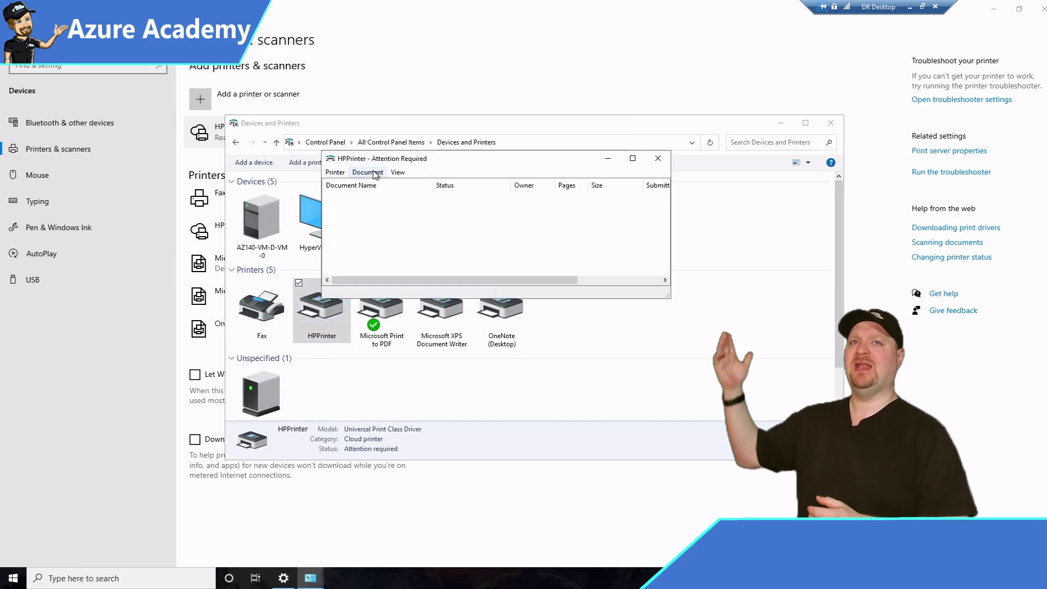
# Step: Print a test page from HPPrinter's properties and select the queued Test Page job
pyautogui.click(334, 172)
pyautogui.click(355, 296)
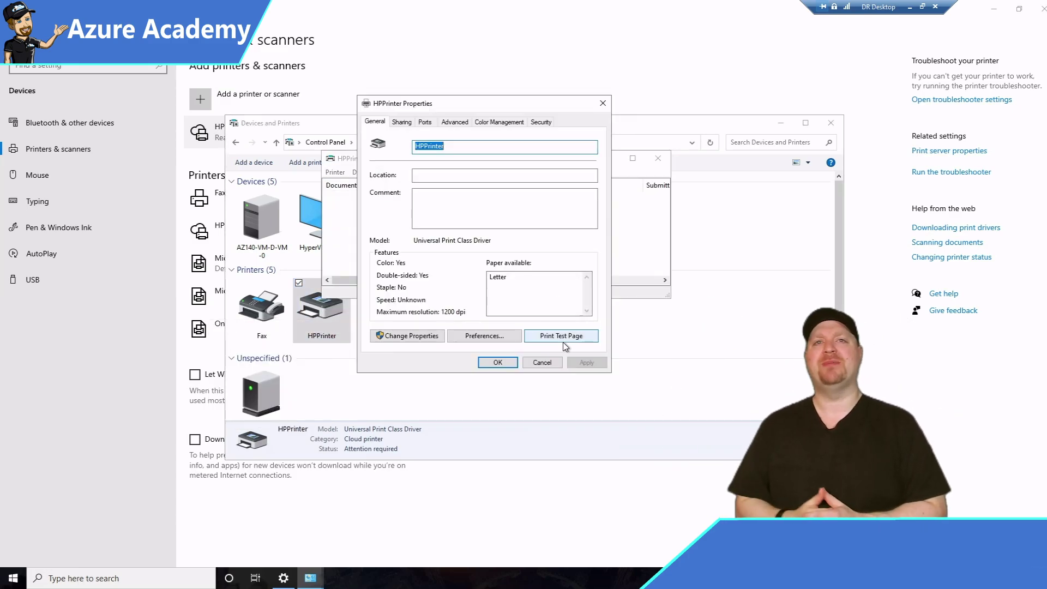
pyautogui.click(549, 337)
pyautogui.click(595, 314)
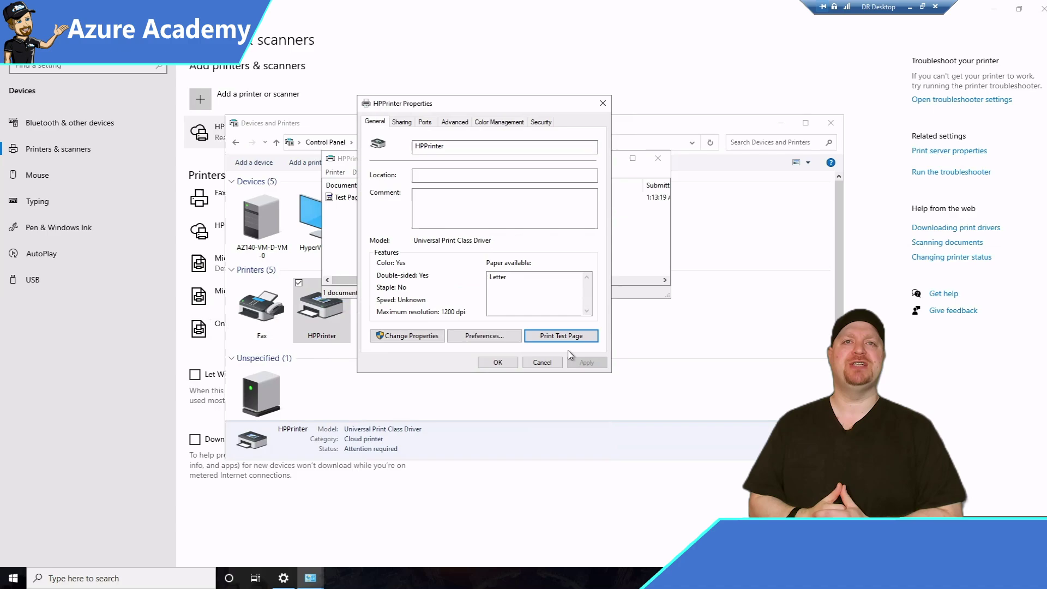
pyautogui.click(506, 368)
pyautogui.click(363, 199)
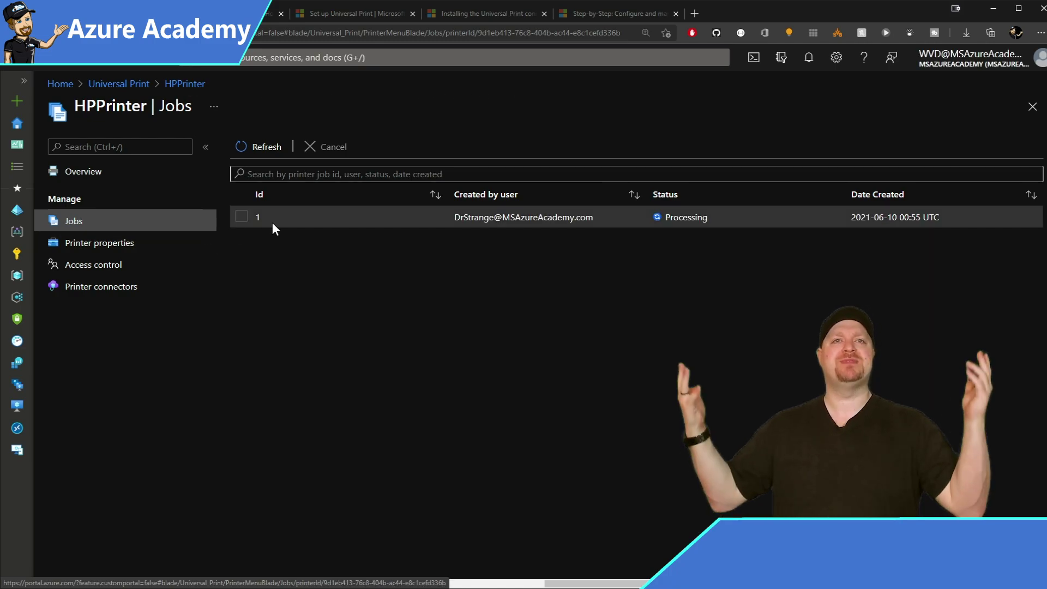
# Step: Select print job 1 in HPPrinter's Jobs and place the paused local queue beside it
pyautogui.click(240, 216)
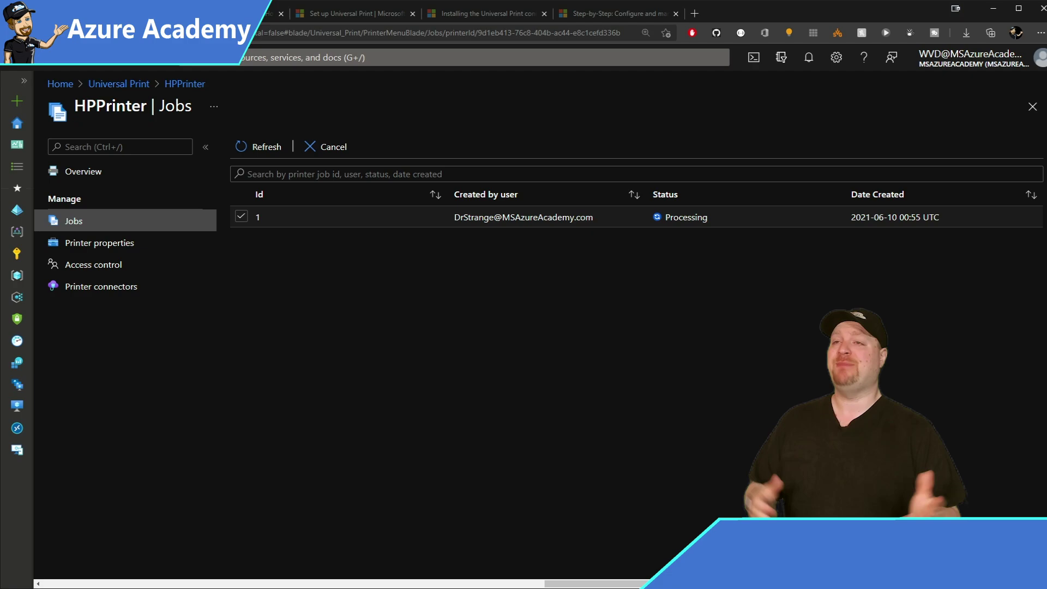
pyautogui.hotkey('alt', 'Tab')
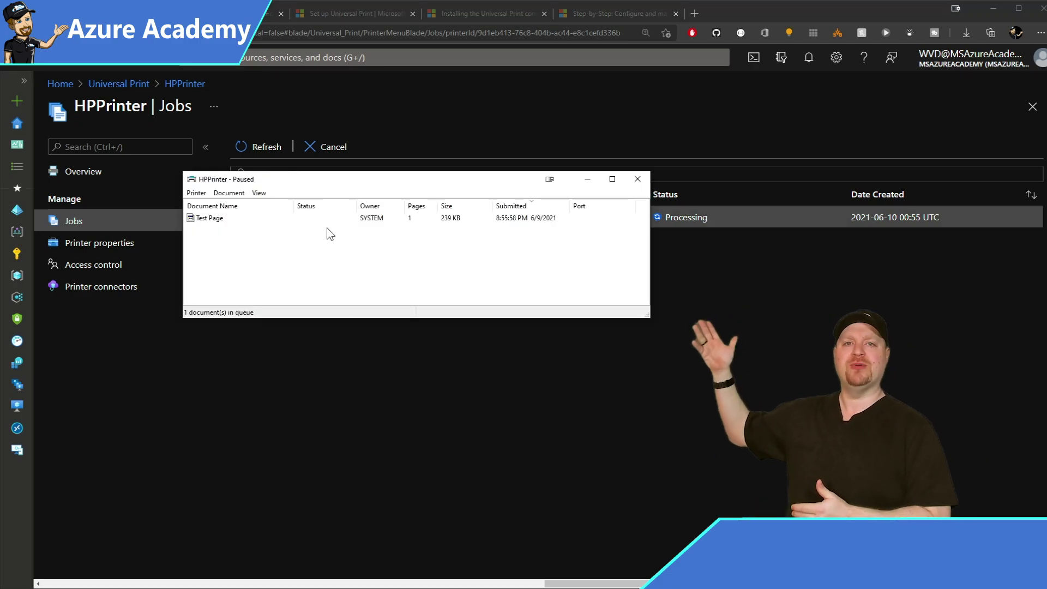
pyautogui.moveTo(325, 183); pyautogui.dragTo(374, 262)
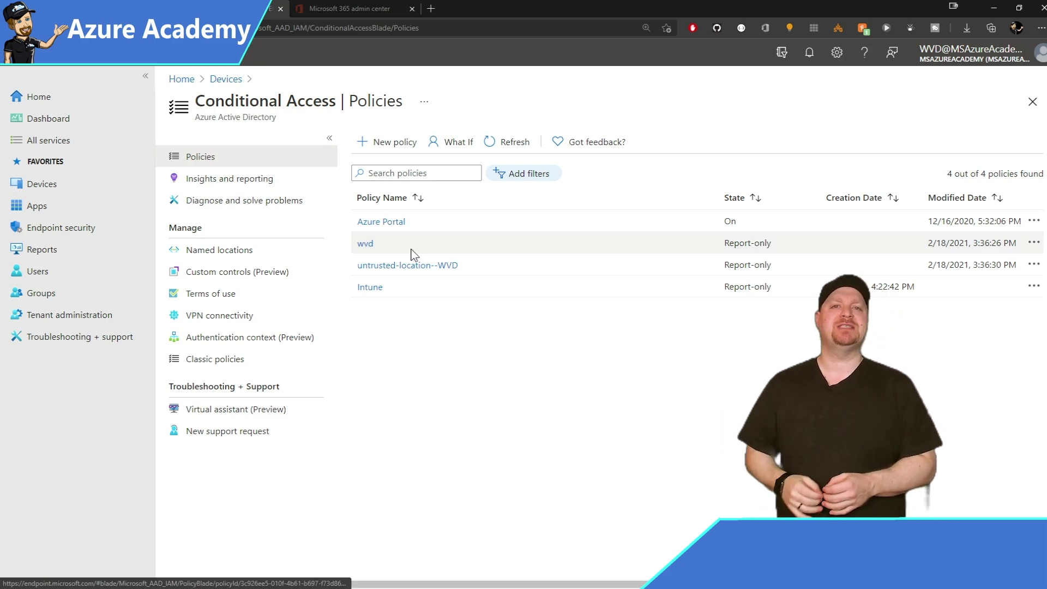
# Step: Open the wvd Conditional Access policy and review its users, cloud apps and location conditions
pyautogui.click(365, 243)
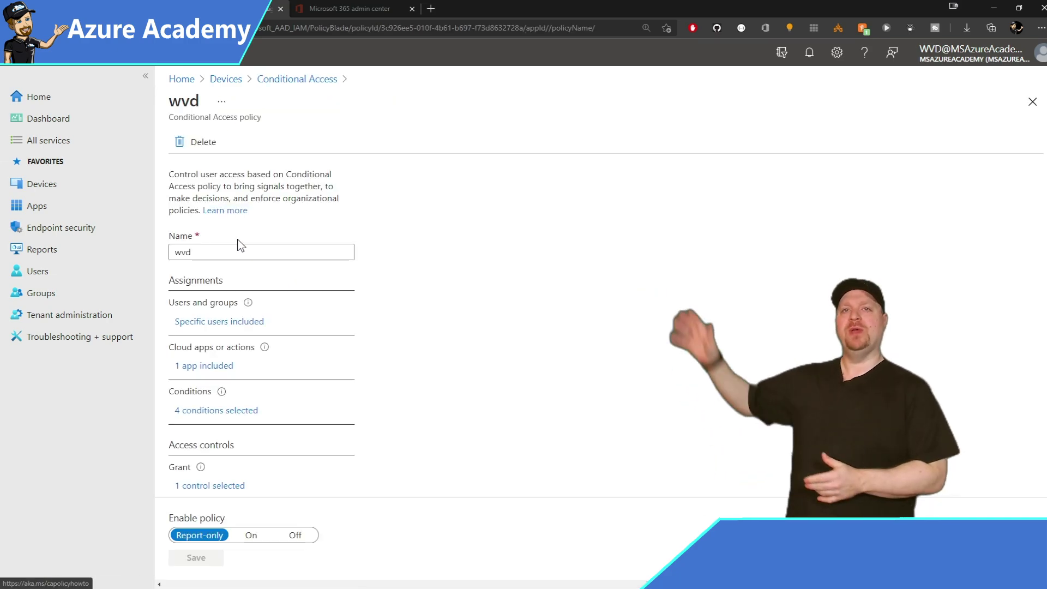
pyautogui.click(241, 322)
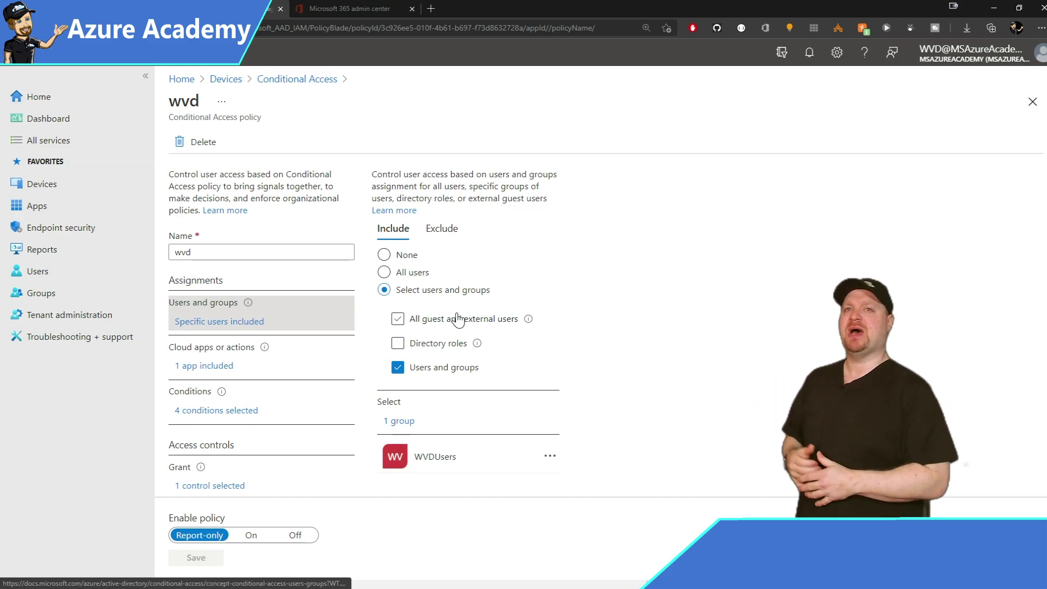
pyautogui.click(215, 365)
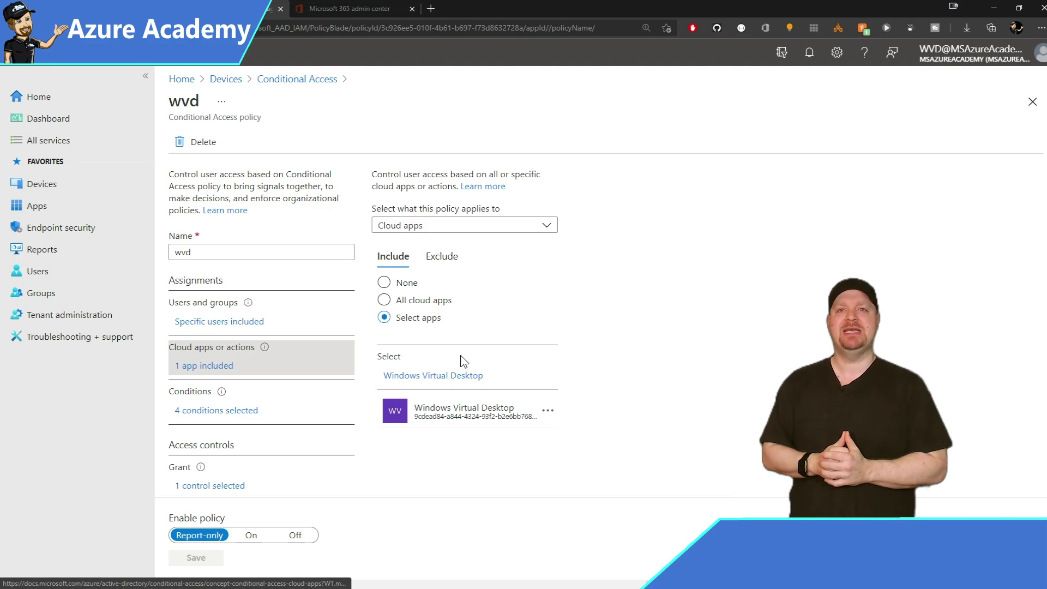
pyautogui.click(235, 412)
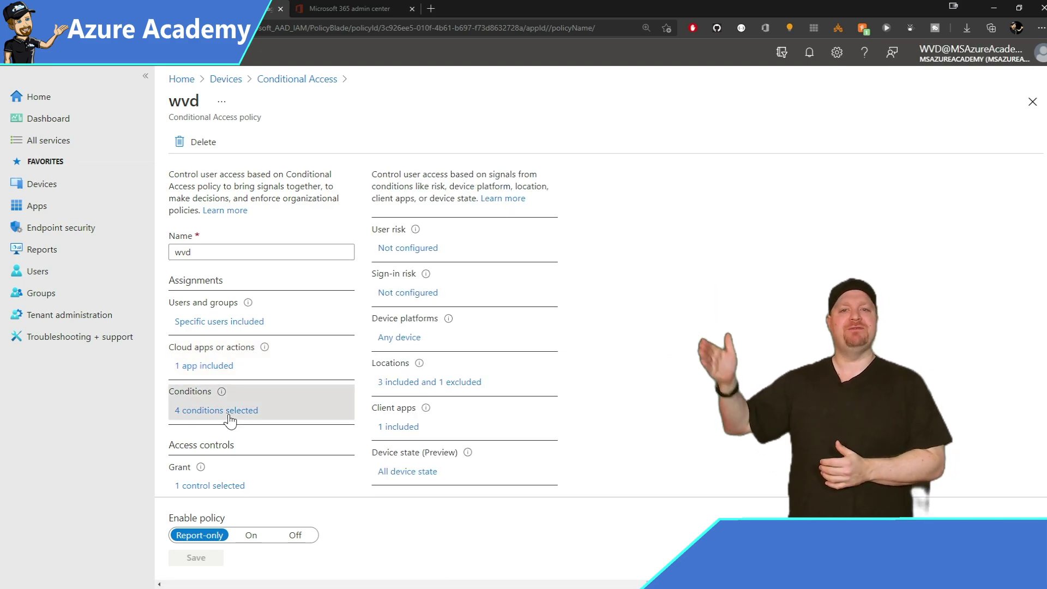
pyautogui.click(429, 381)
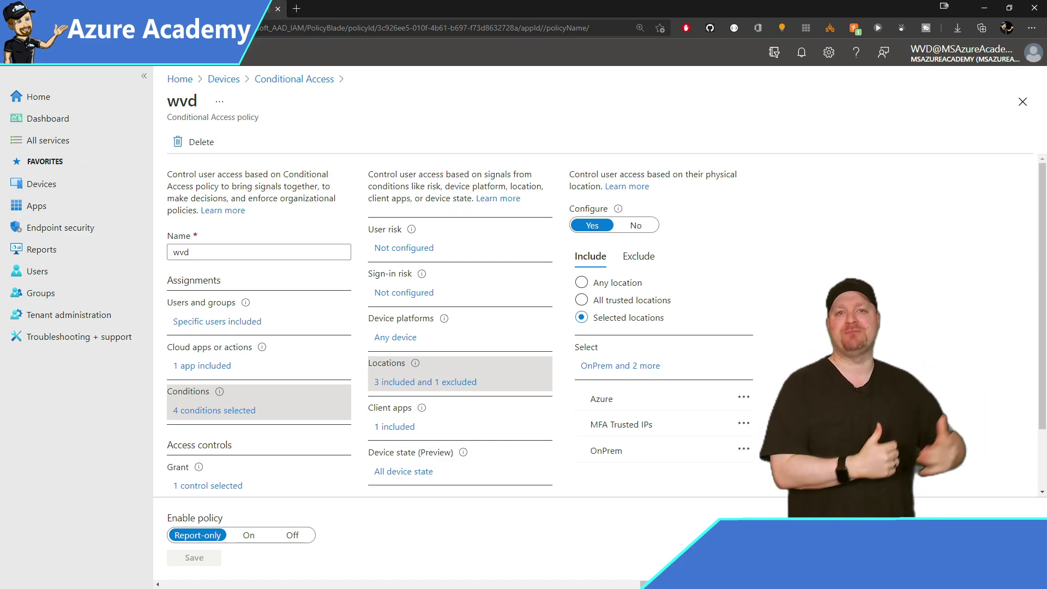
# Step: In Grant, require a Hybrid Azure AD joined device and a compliant device alongside MFA
pyautogui.click(209, 485)
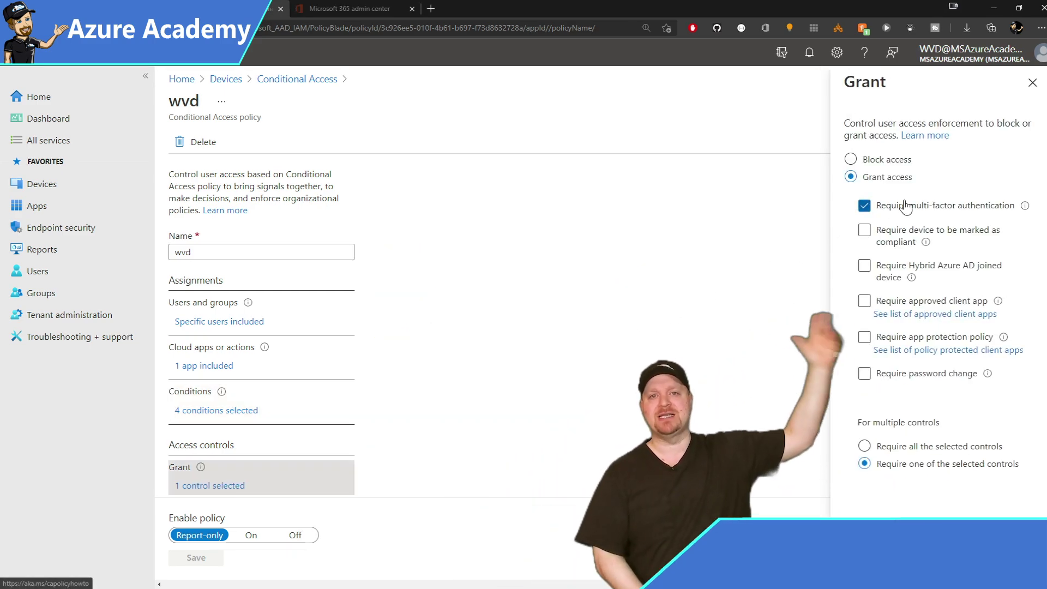
pyautogui.click(897, 244)
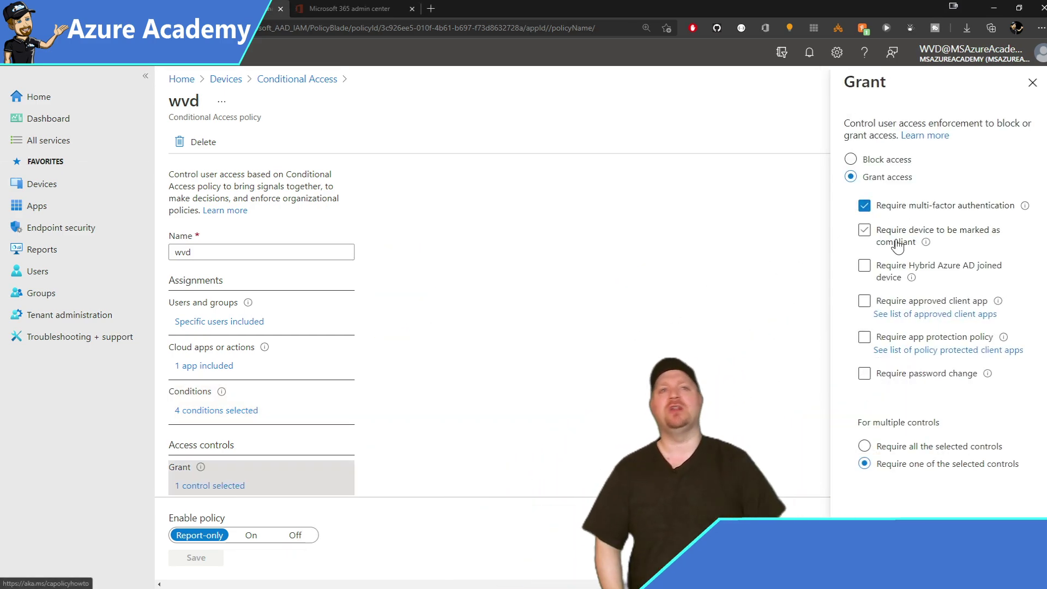
pyautogui.click(864, 266)
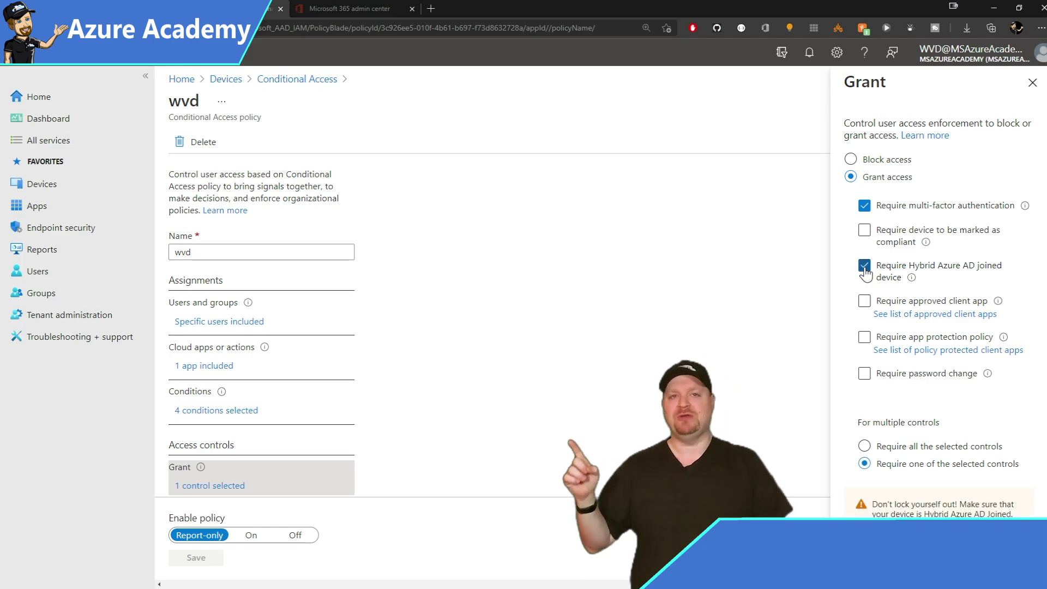
pyautogui.click(864, 230)
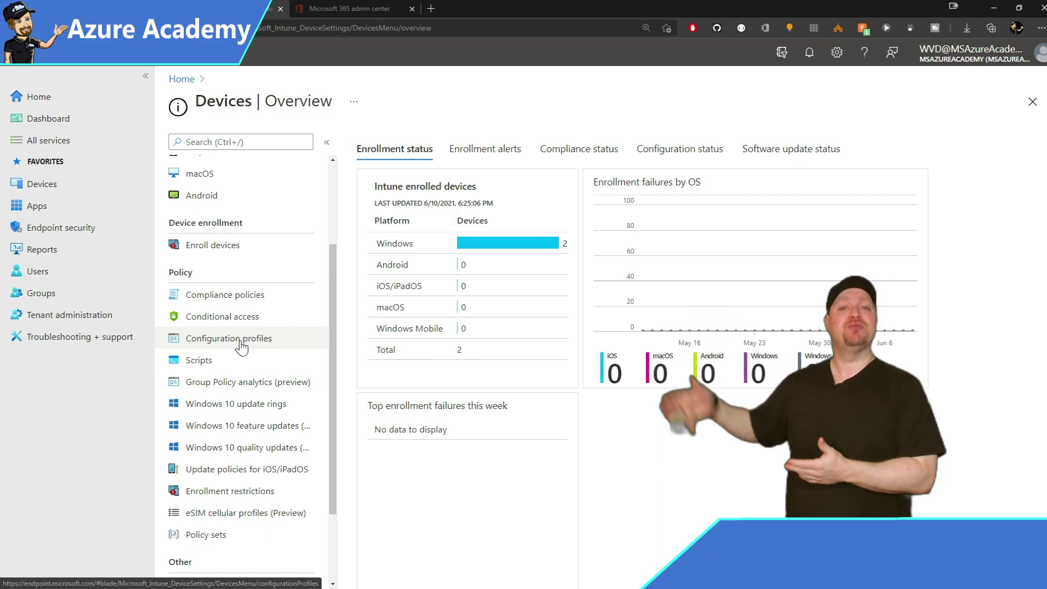
# Step: Create a Windows 10 and later profile from the Templates > Device restrictions template
pyautogui.click(248, 339)
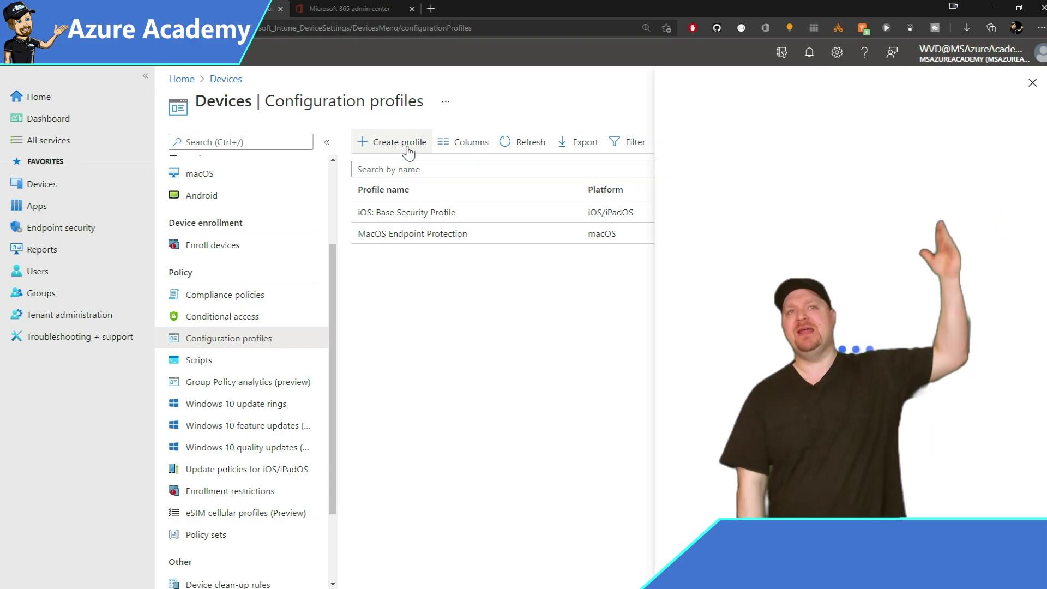
pyautogui.click(406, 147)
pyautogui.click(755, 152)
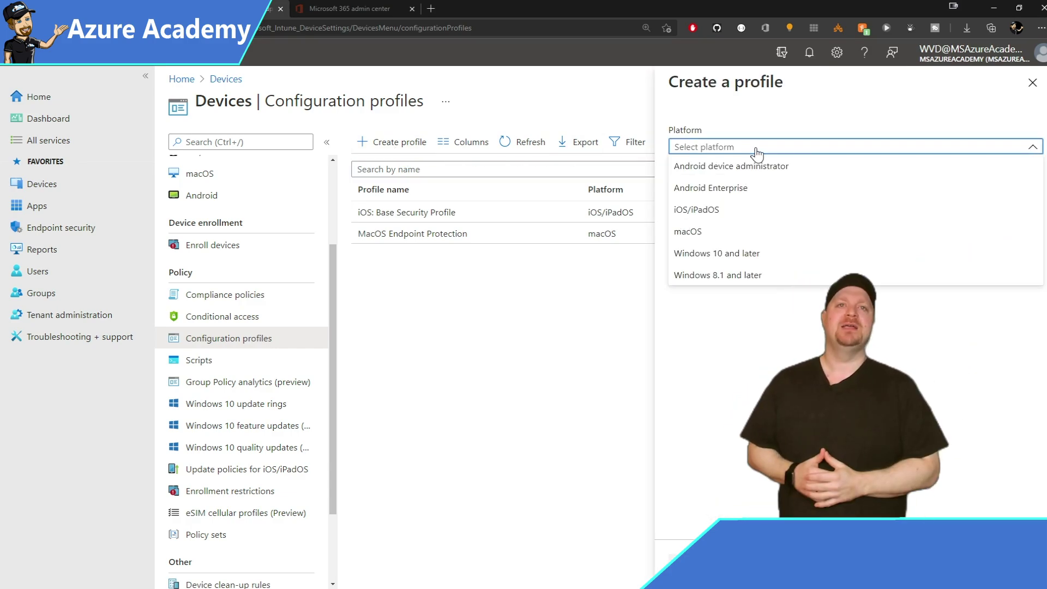
pyautogui.click(768, 257)
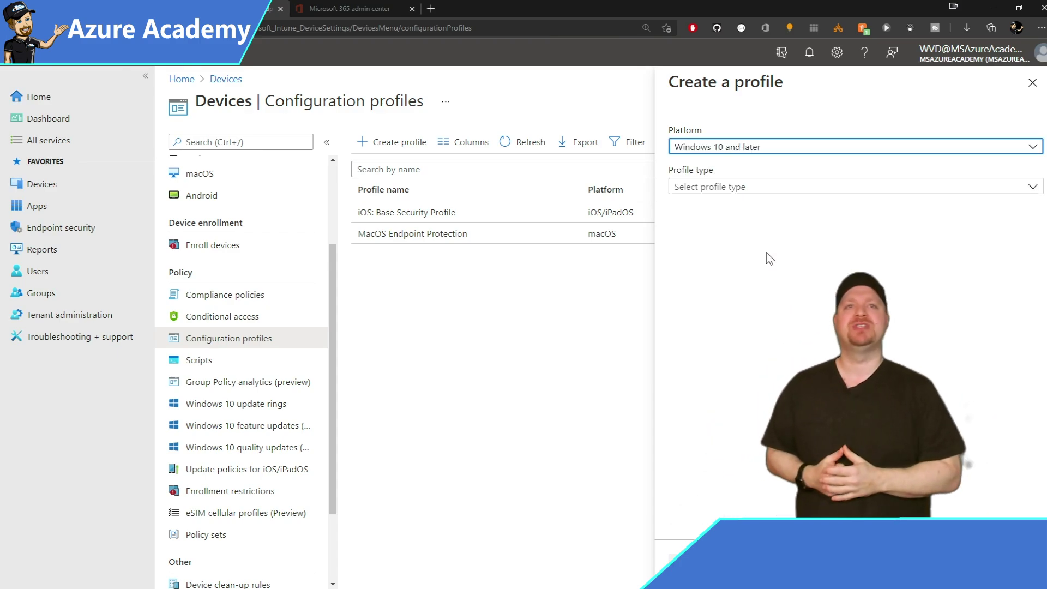
pyautogui.click(731, 191)
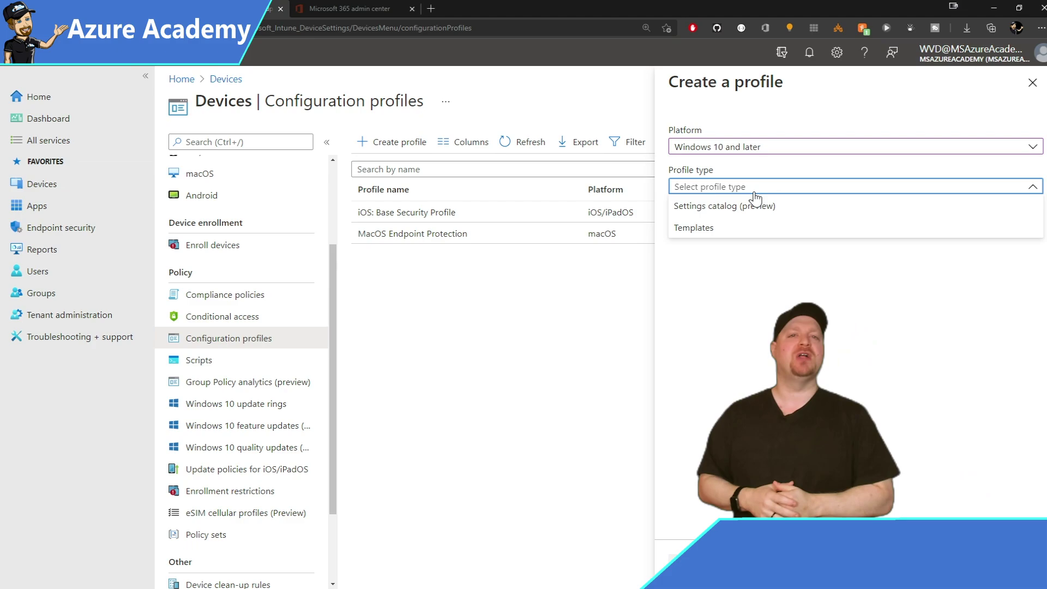
pyautogui.click(692, 234)
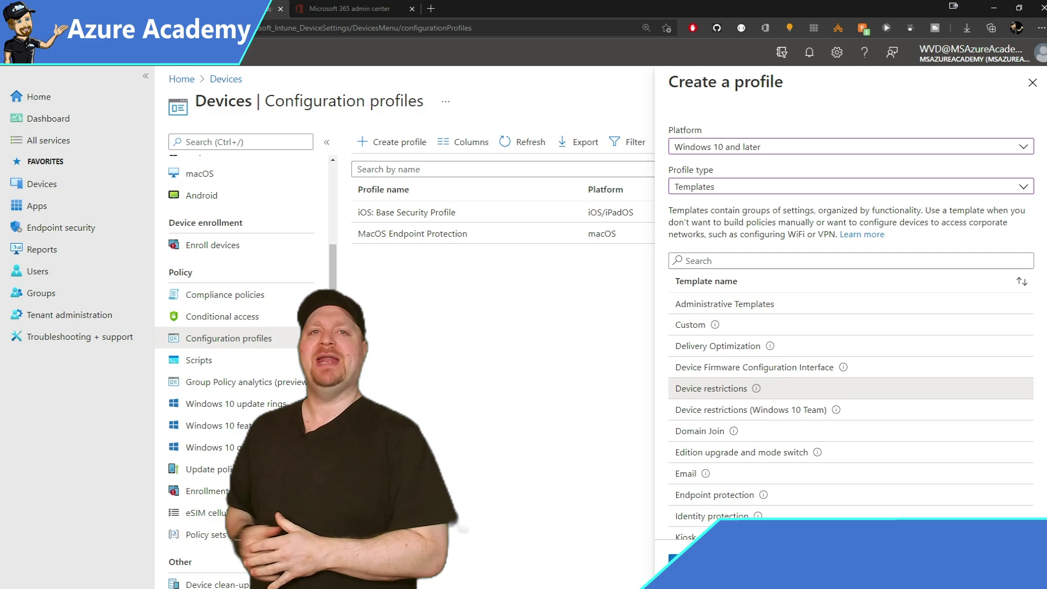
pyautogui.click(711, 389)
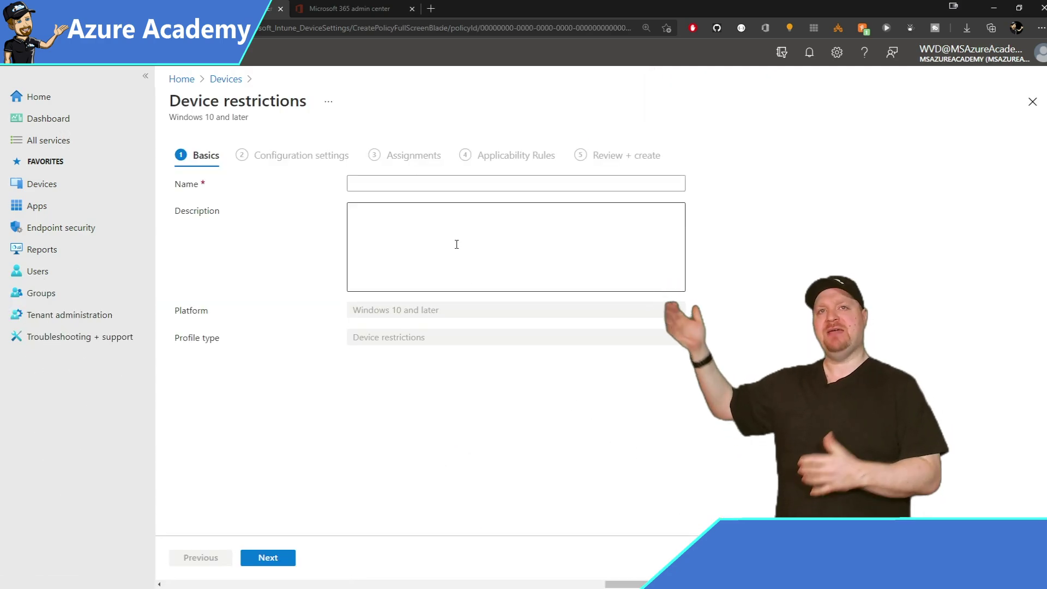
# Step: Name the profile 'Win10 Device Restrictions' and add a description
pyautogui.click(512, 183)
pyautogui.write('Win10 Device Restrictions')
pyautogui.click(512, 246)
pyautogui.write('Win10 Device Restrictions')
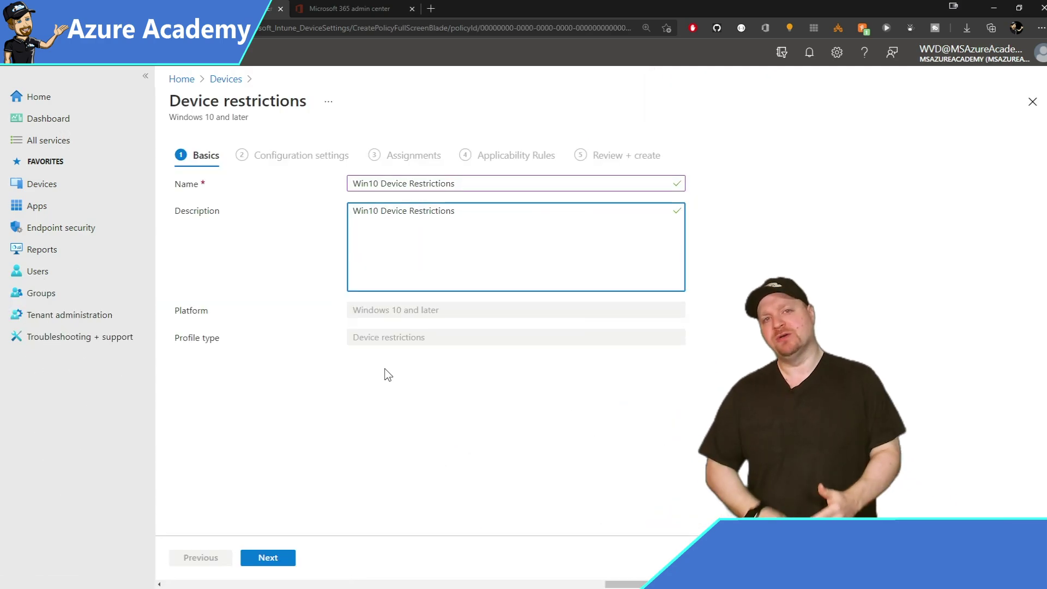
pyautogui.click(278, 558)
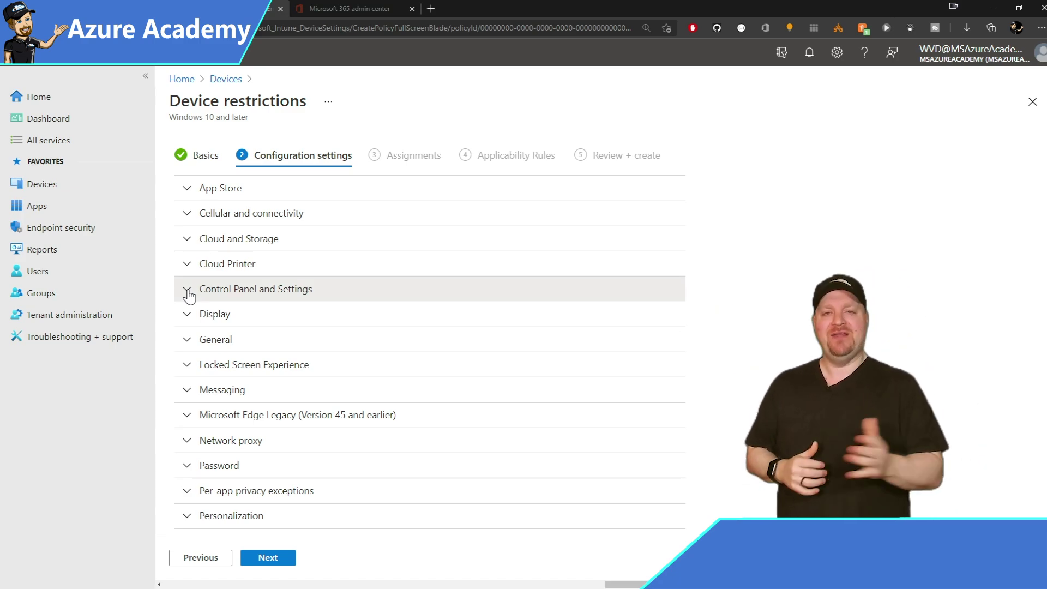
# Step: Block the System, Update and Security, and Gaming pages under Control Panel and Settings
pyautogui.click(189, 289)
pyautogui.scroll(-2, 439, 221)
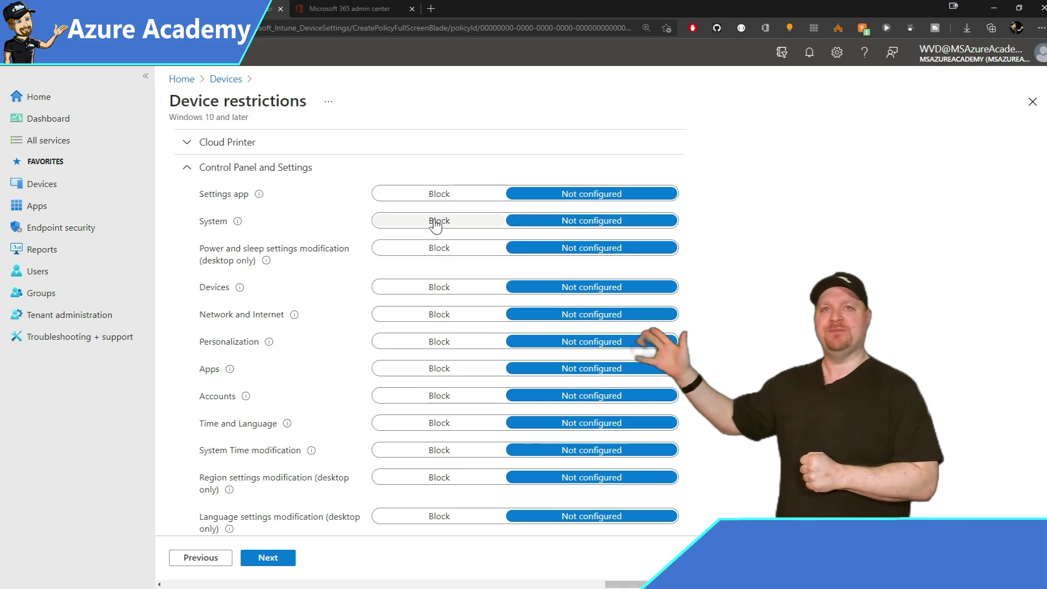
pyautogui.click(435, 222)
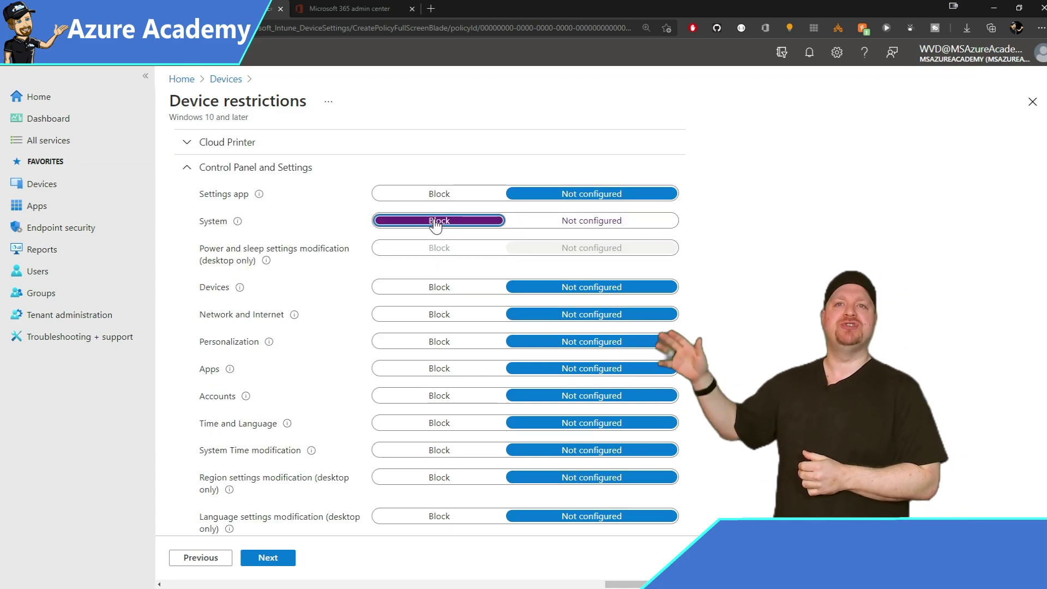
pyautogui.scroll(-4, 428, 292)
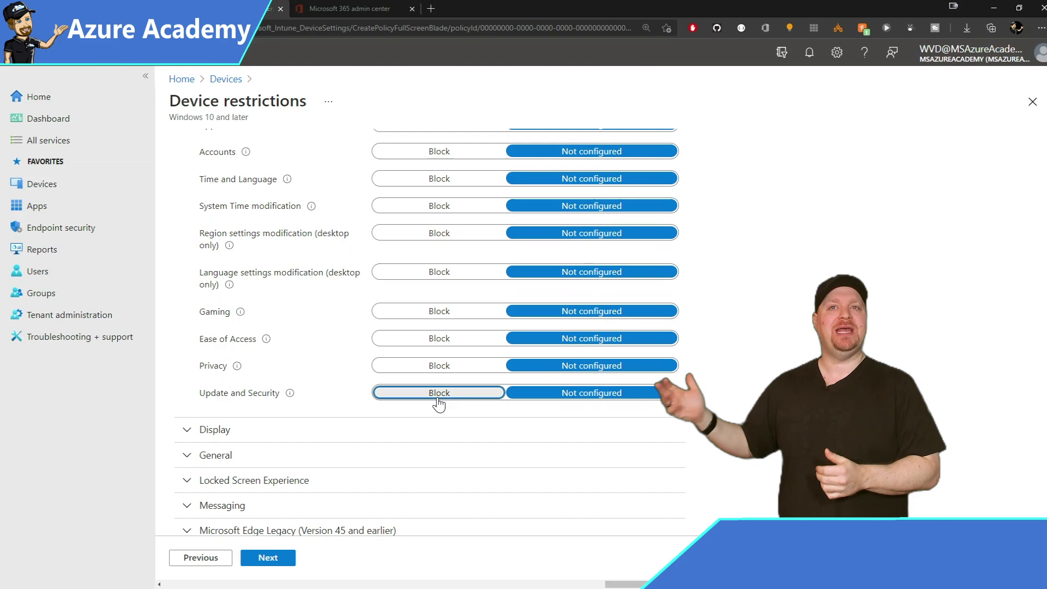
pyautogui.click(438, 394)
pyautogui.click(438, 311)
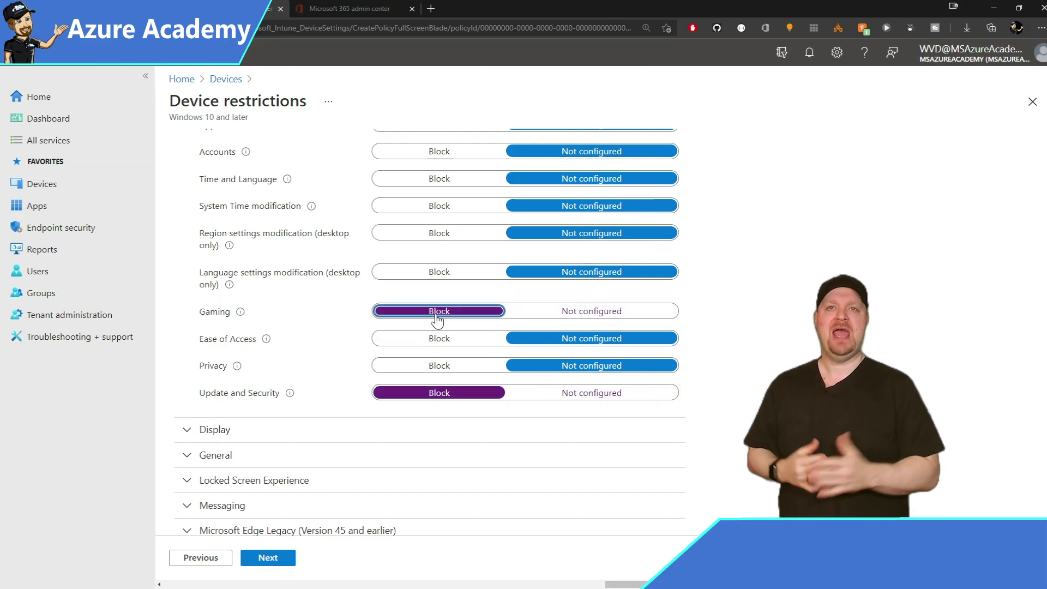
pyautogui.click(267, 557)
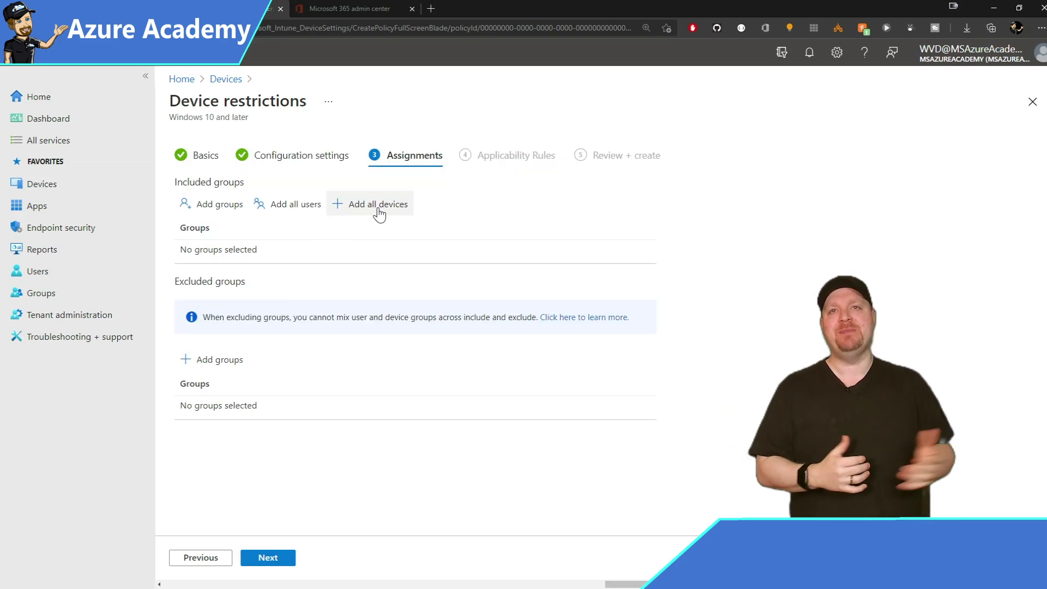
# Step: Assign the profile to all users and add an 'Assign profile if OS edition' applicability rule
pyautogui.click(297, 212)
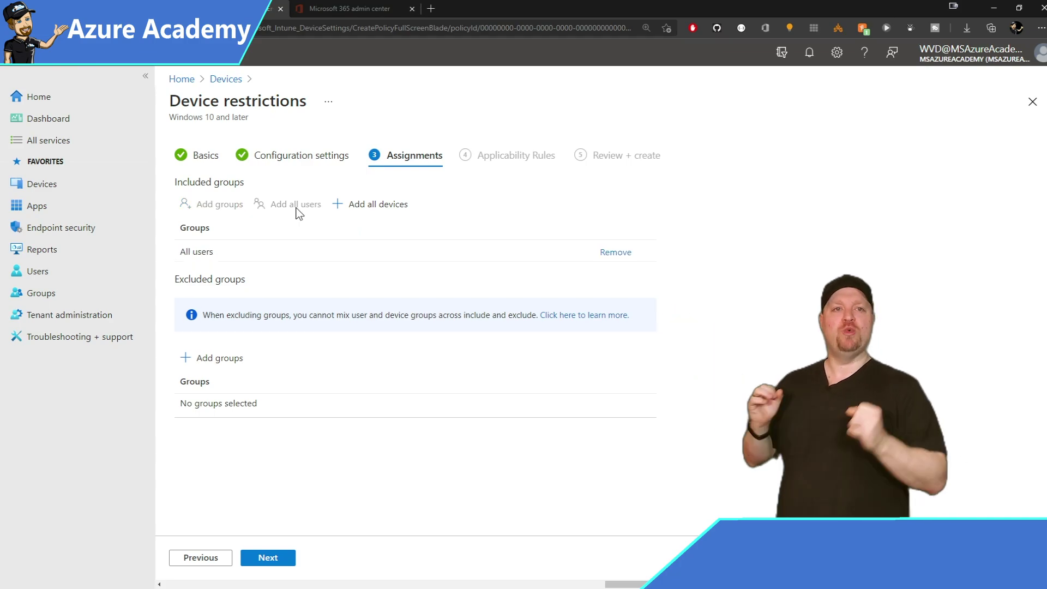
pyautogui.click(268, 557)
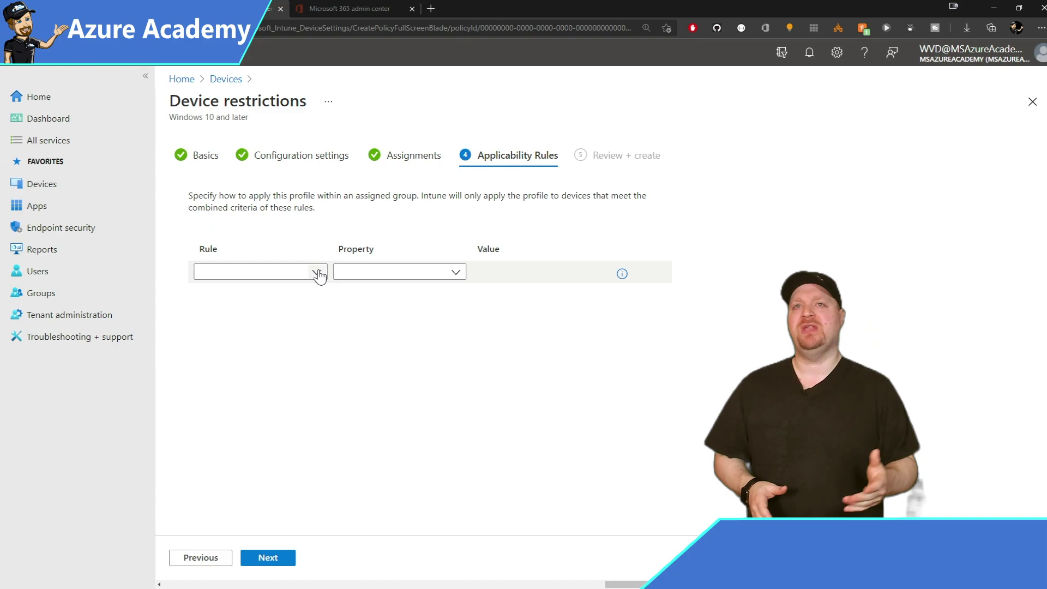
pyautogui.click(318, 277)
pyautogui.click(276, 290)
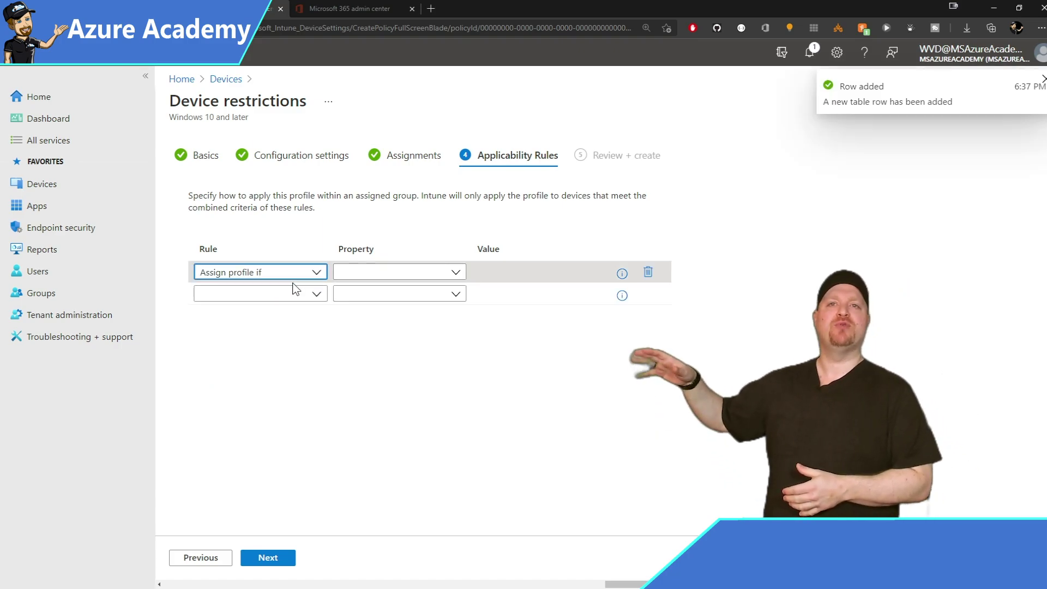
pyautogui.click(408, 279)
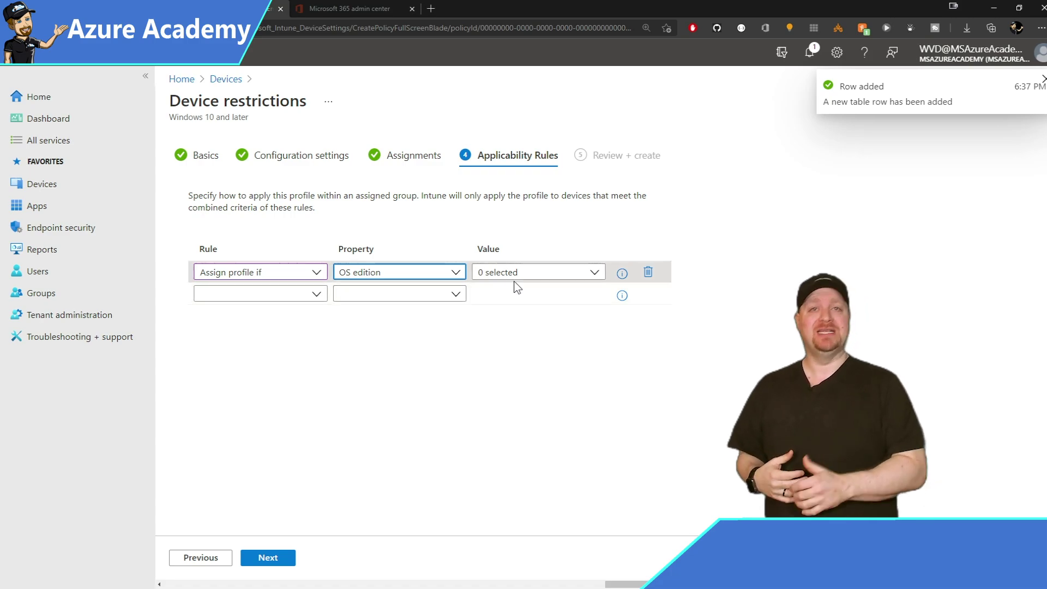
# Step: Limit the rule to Windows 10 Enterprise and create the Win10 Device Restrictions profile
pyautogui.click(524, 271)
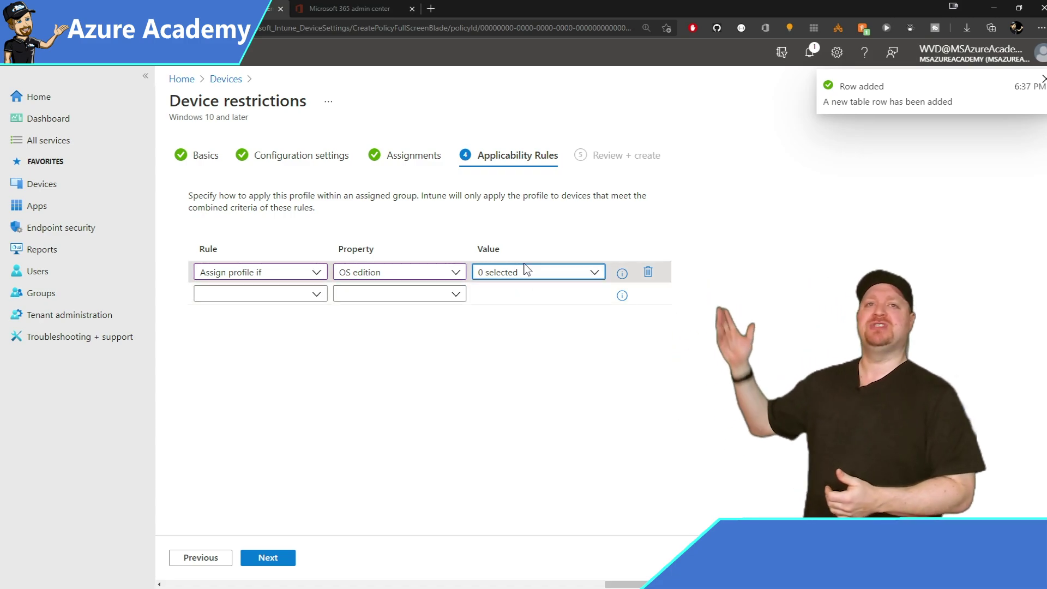
pyautogui.click(526, 275)
pyautogui.click(484, 313)
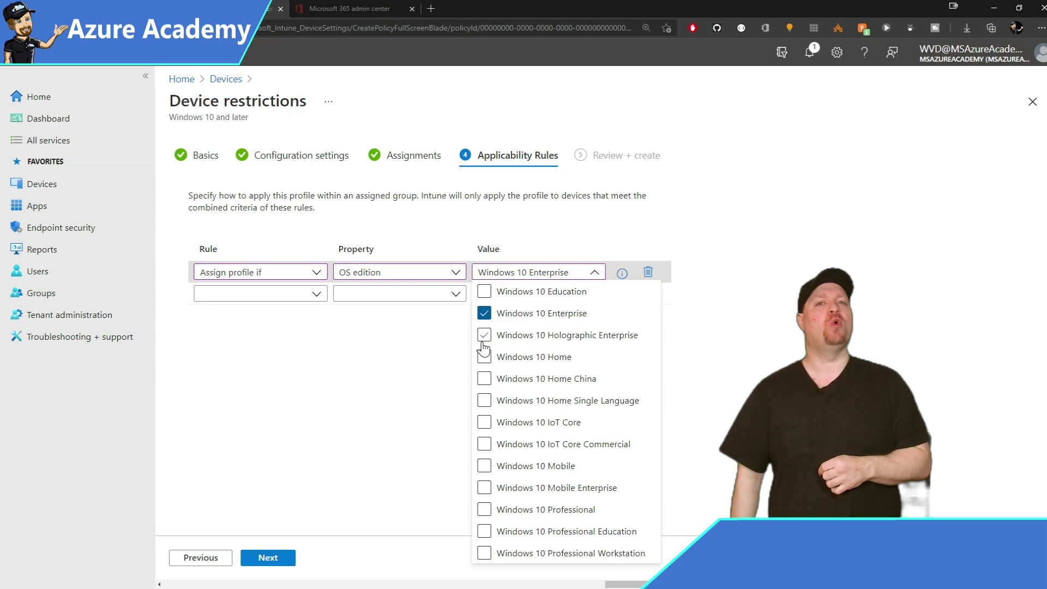
pyautogui.click(705, 358)
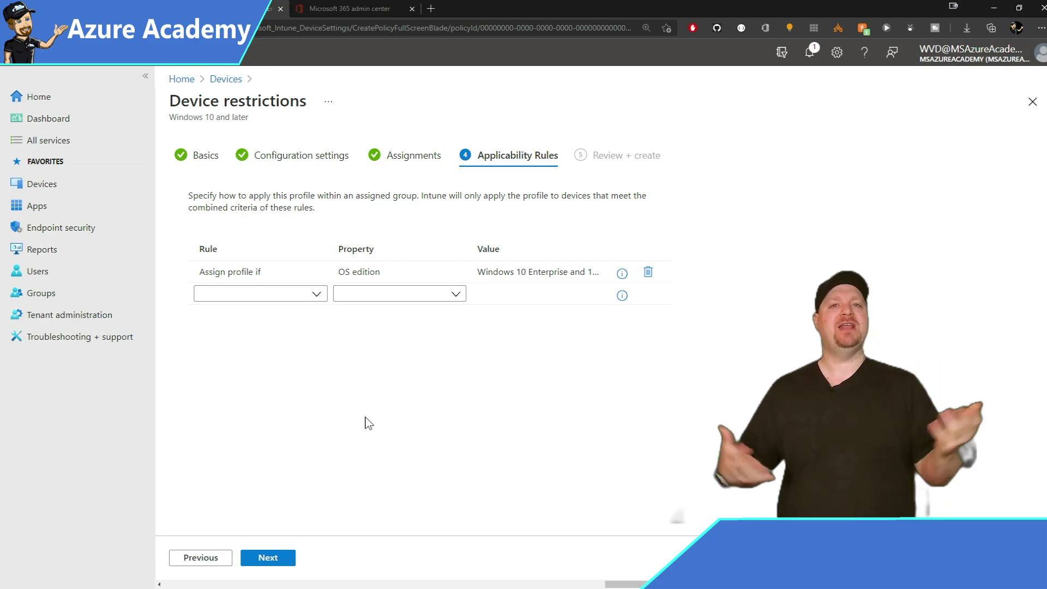
pyautogui.click(270, 557)
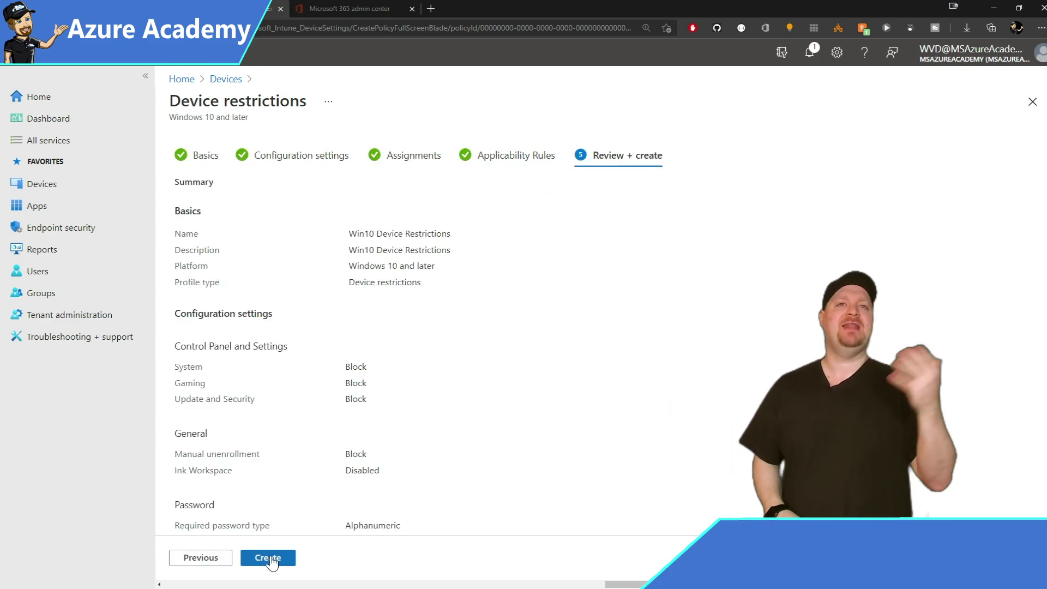
pyautogui.click(267, 557)
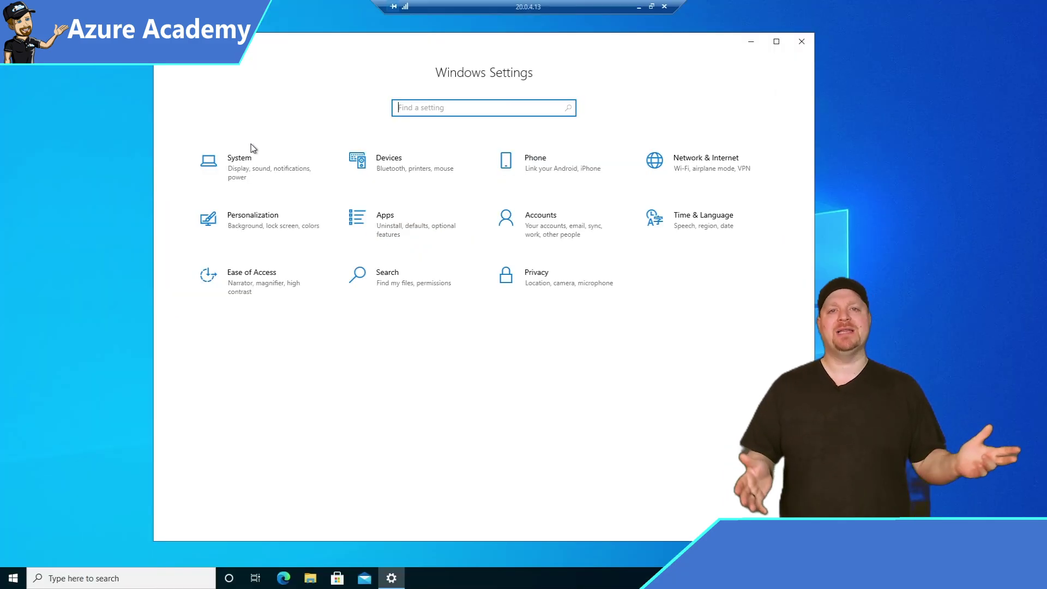
pyautogui.click(254, 179)
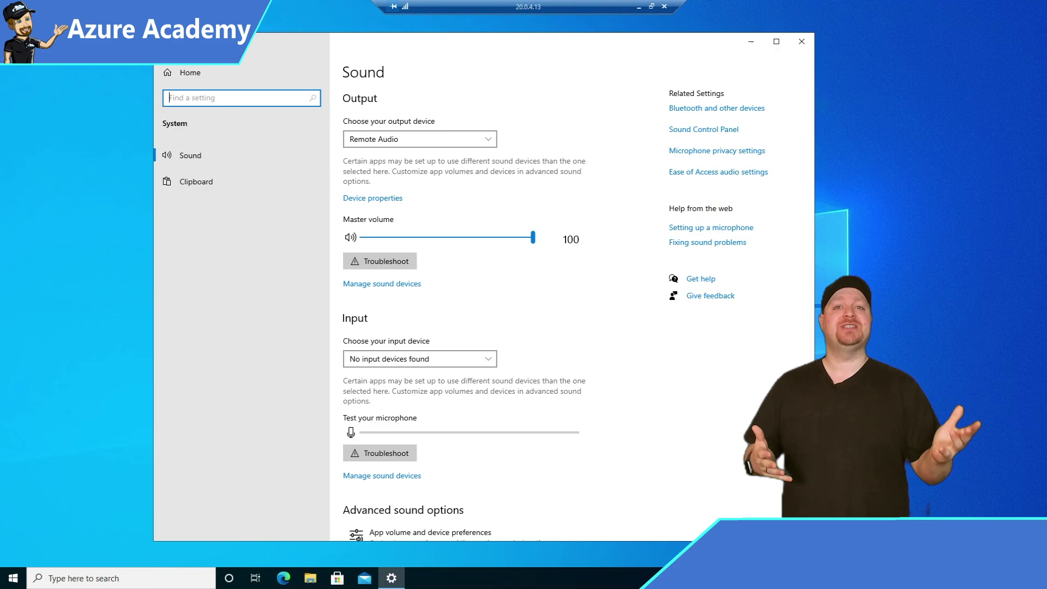
pyautogui.click(184, 75)
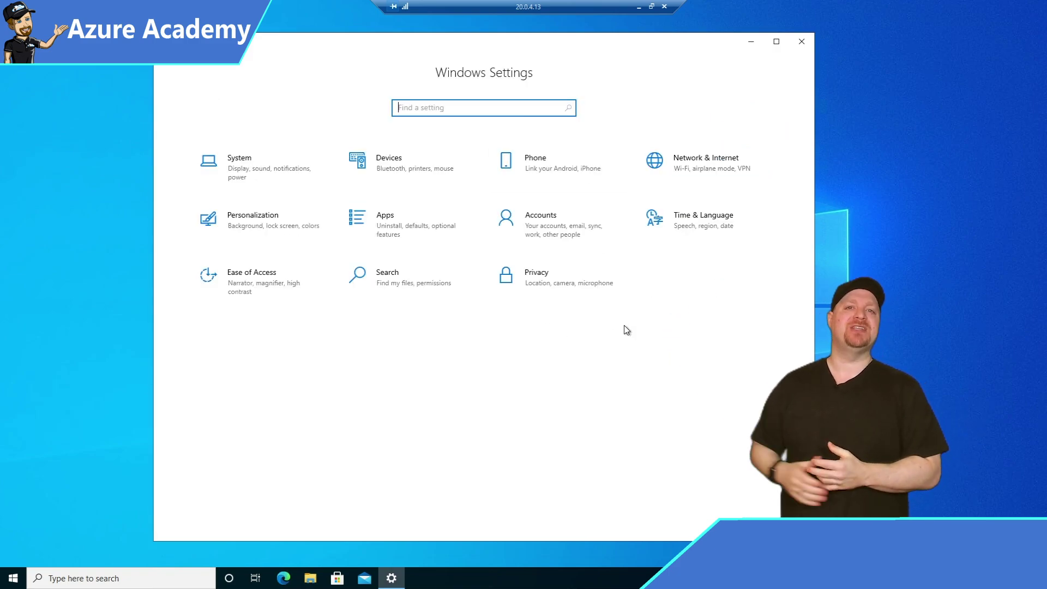